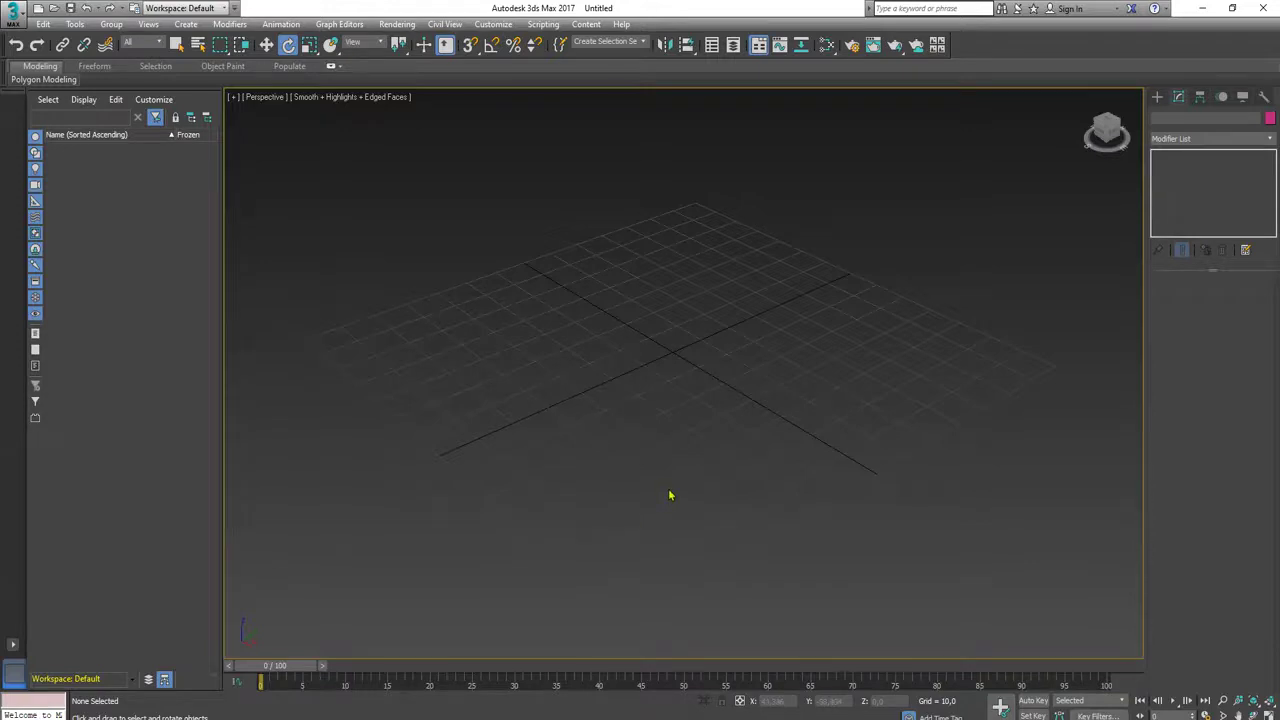
# Step: Draw a closed, irregular eight-vertex Line spline around the grid in the perspective view
pyautogui.keyDown('alt'); pyautogui.moveTo(670, 495); pyautogui.dragTo(733, 510, button='middle'); pyautogui.keyUp('alt')
pyautogui.click(1157, 96)
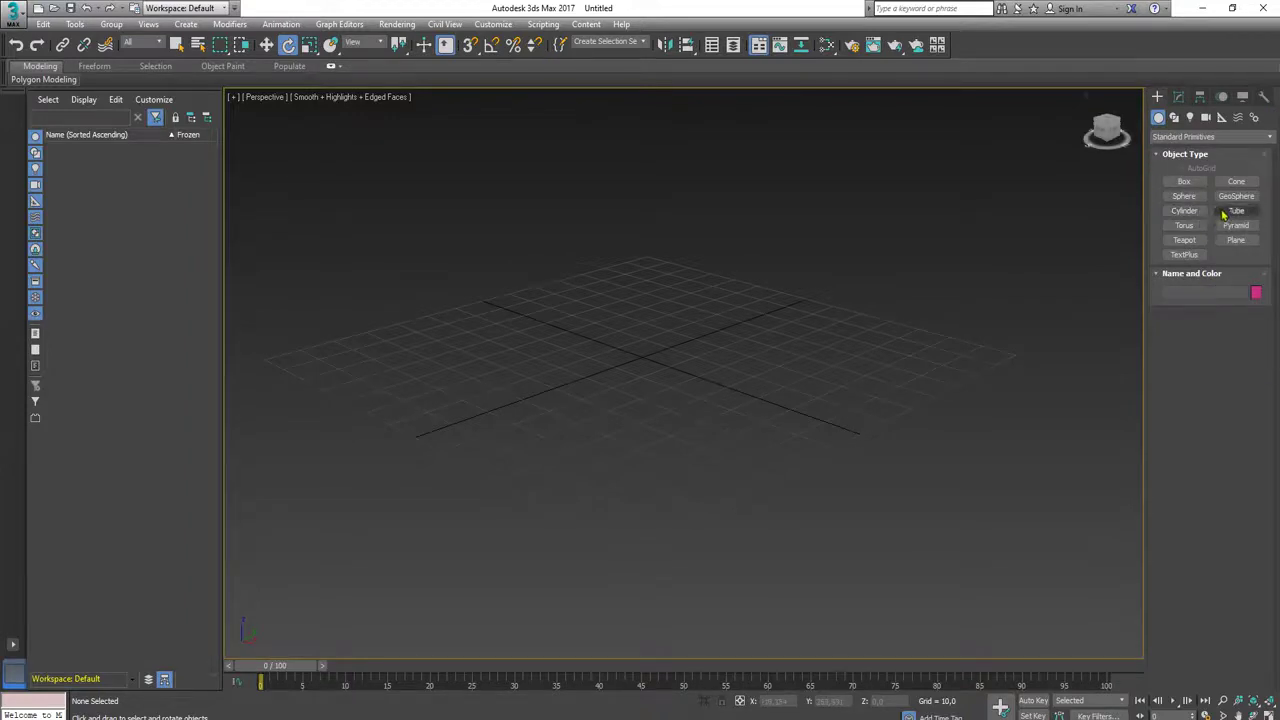
pyautogui.click(1174, 117)
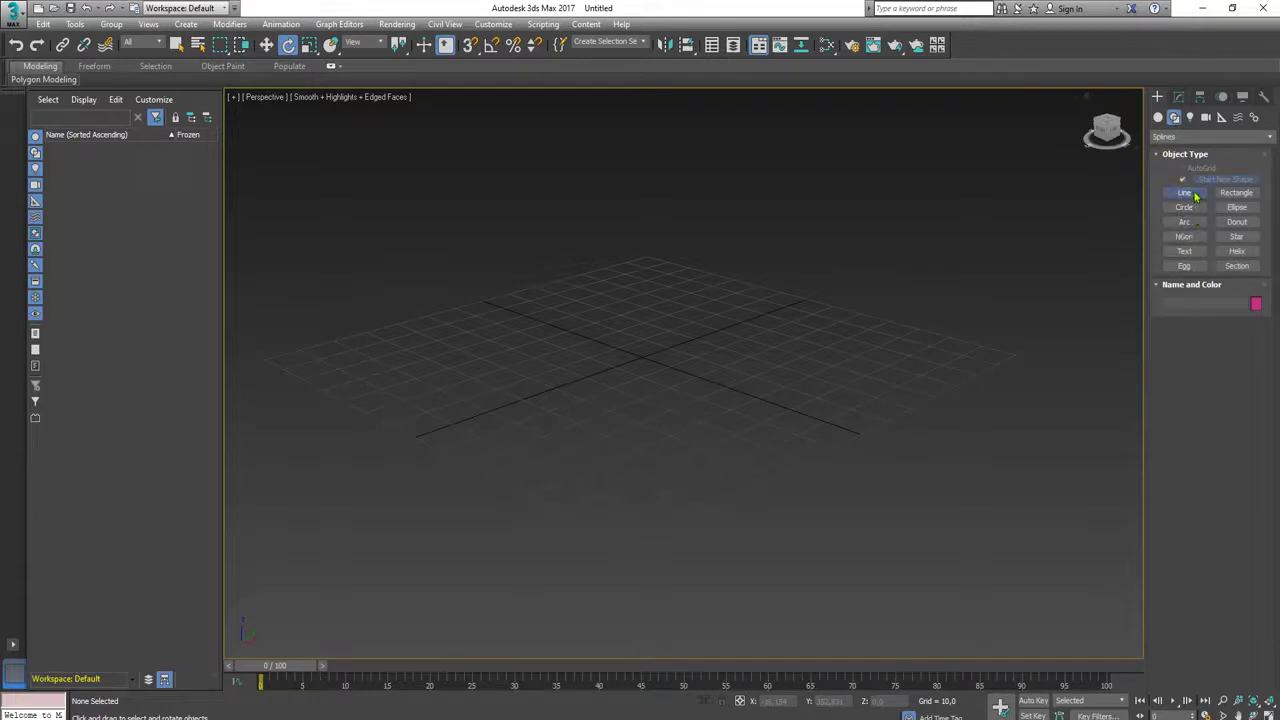
pyautogui.click(1184, 192)
pyautogui.scroll(-3, 706, 364)
pyautogui.keyDown('alt'); pyautogui.moveTo(752, 391); pyautogui.dragTo(737, 407, button='middle'); pyautogui.keyUp('alt')
pyautogui.click(743, 244)
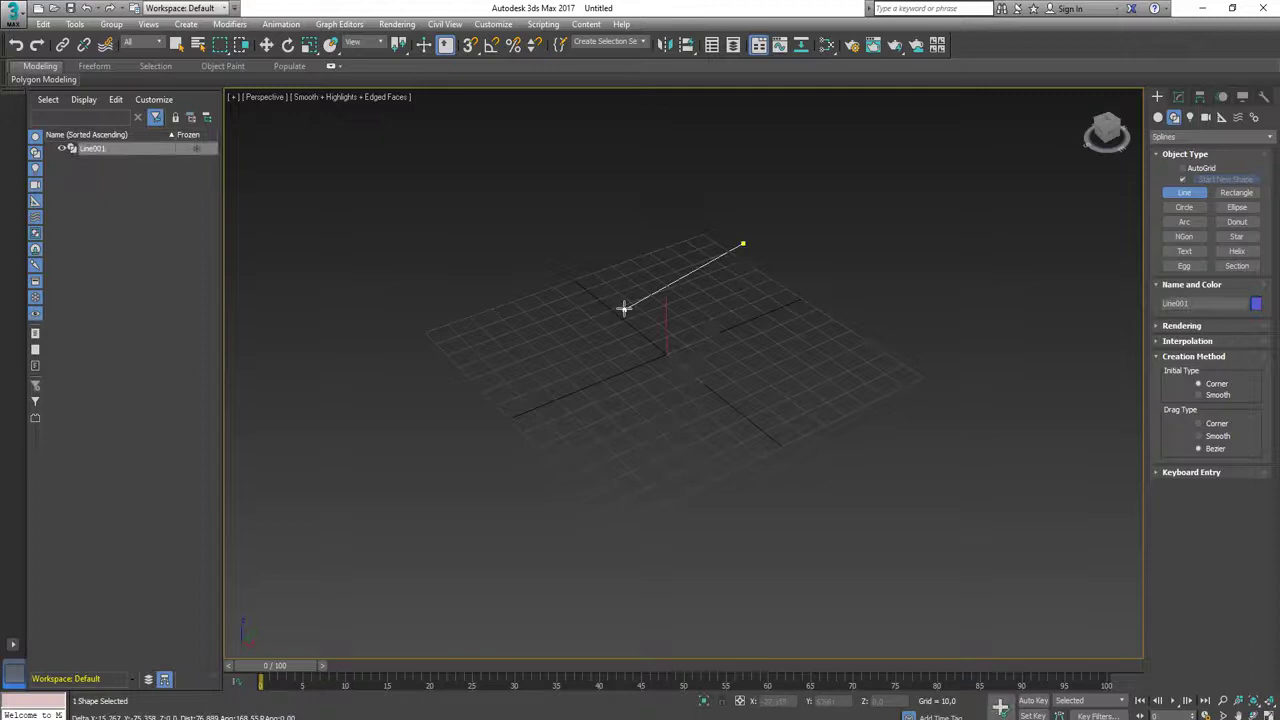
pyautogui.click(624, 308)
pyautogui.click(453, 281)
pyautogui.click(349, 476)
pyautogui.click(586, 591)
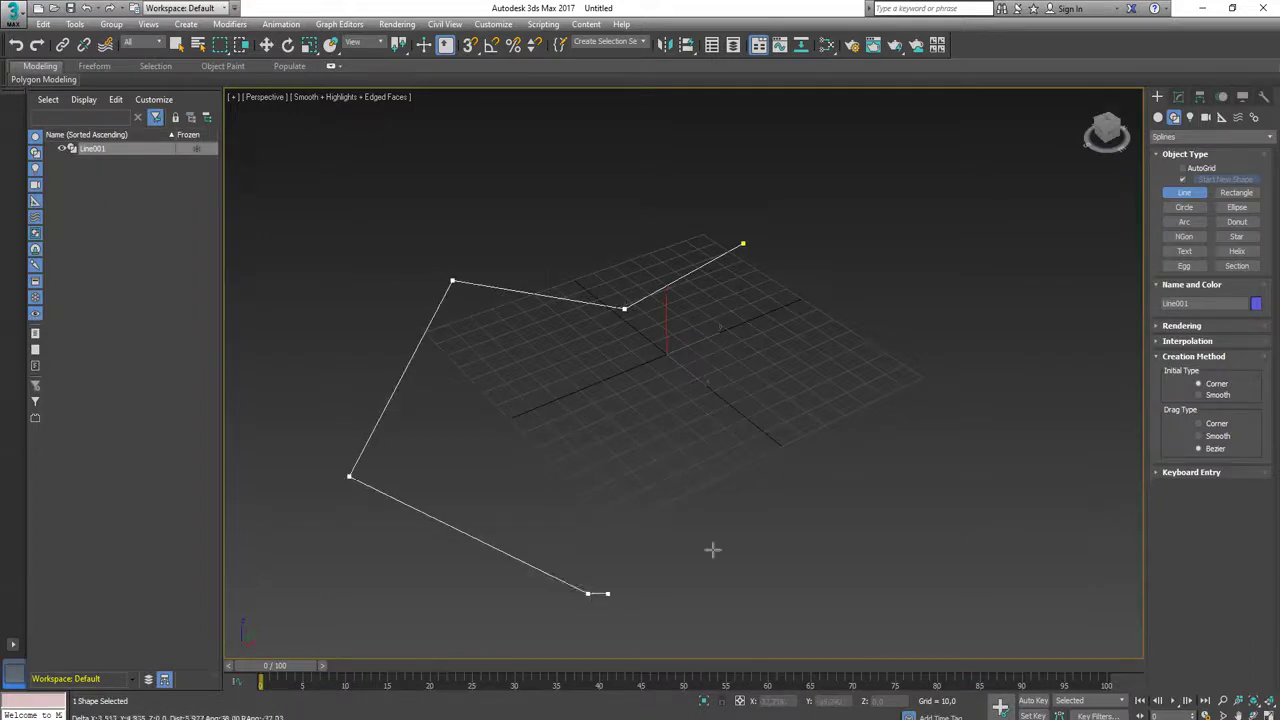
pyautogui.click(764, 514)
pyautogui.click(1041, 515)
pyautogui.click(1016, 339)
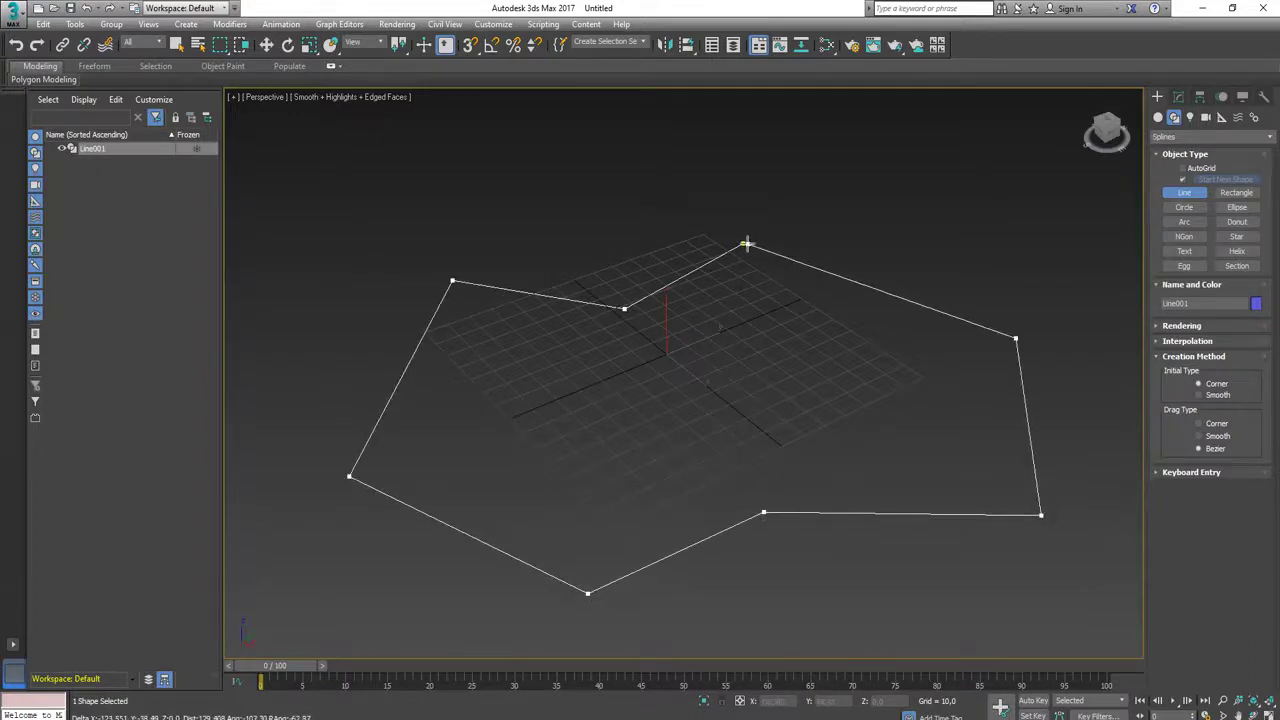
pyautogui.click(744, 246)
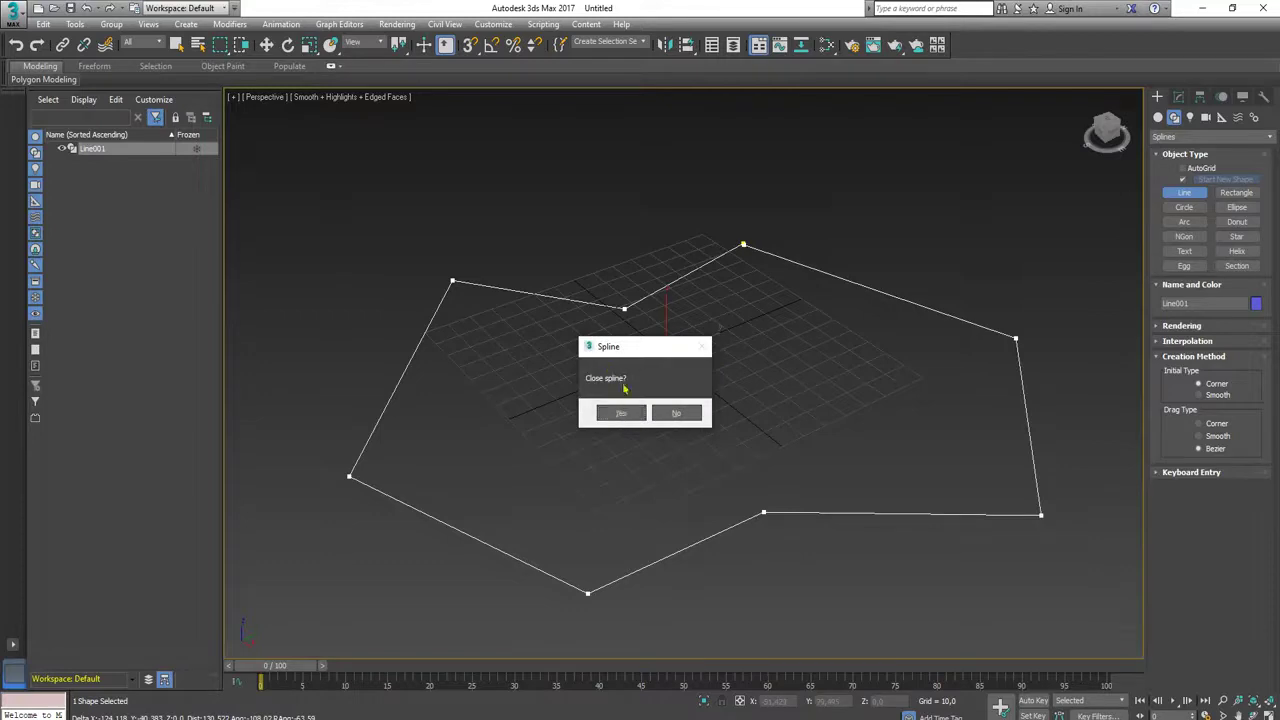
pyautogui.click(621, 415)
pyautogui.press('e')
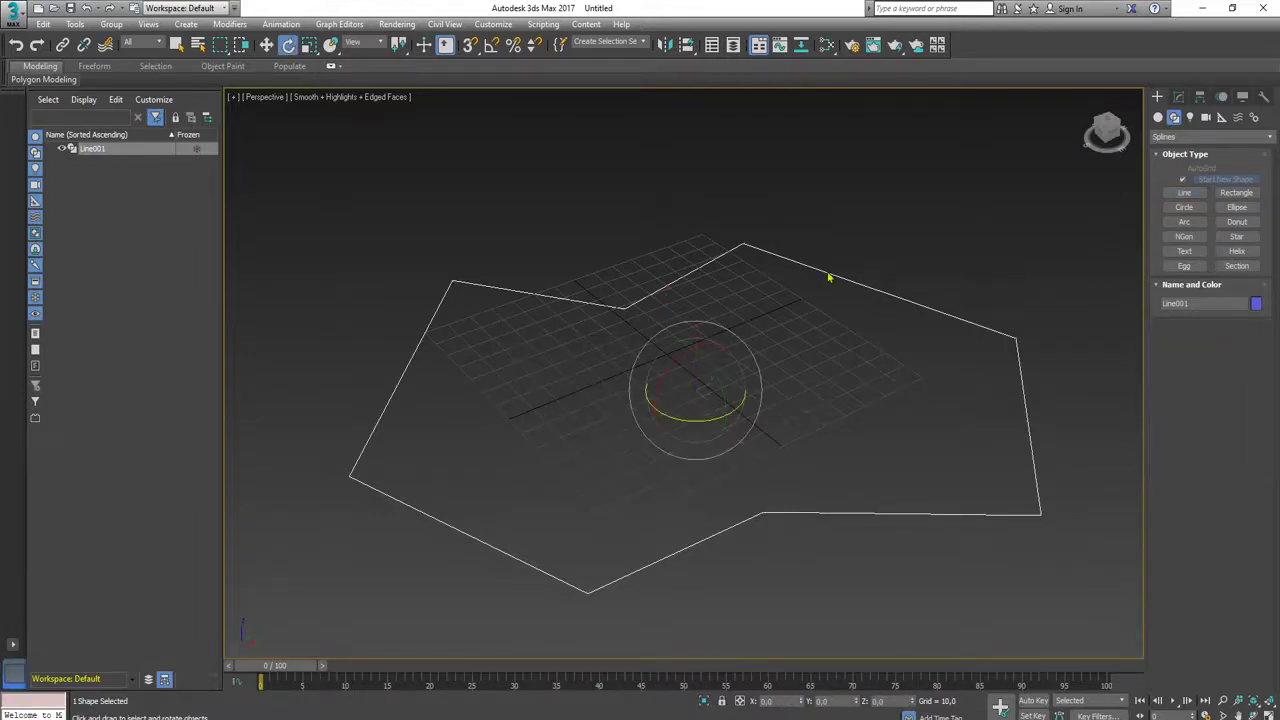
# Step: Convert all vertices of the closed spline to Smooth and return to the whole-object level
pyautogui.click(1178, 96)
pyautogui.click(1158, 156)
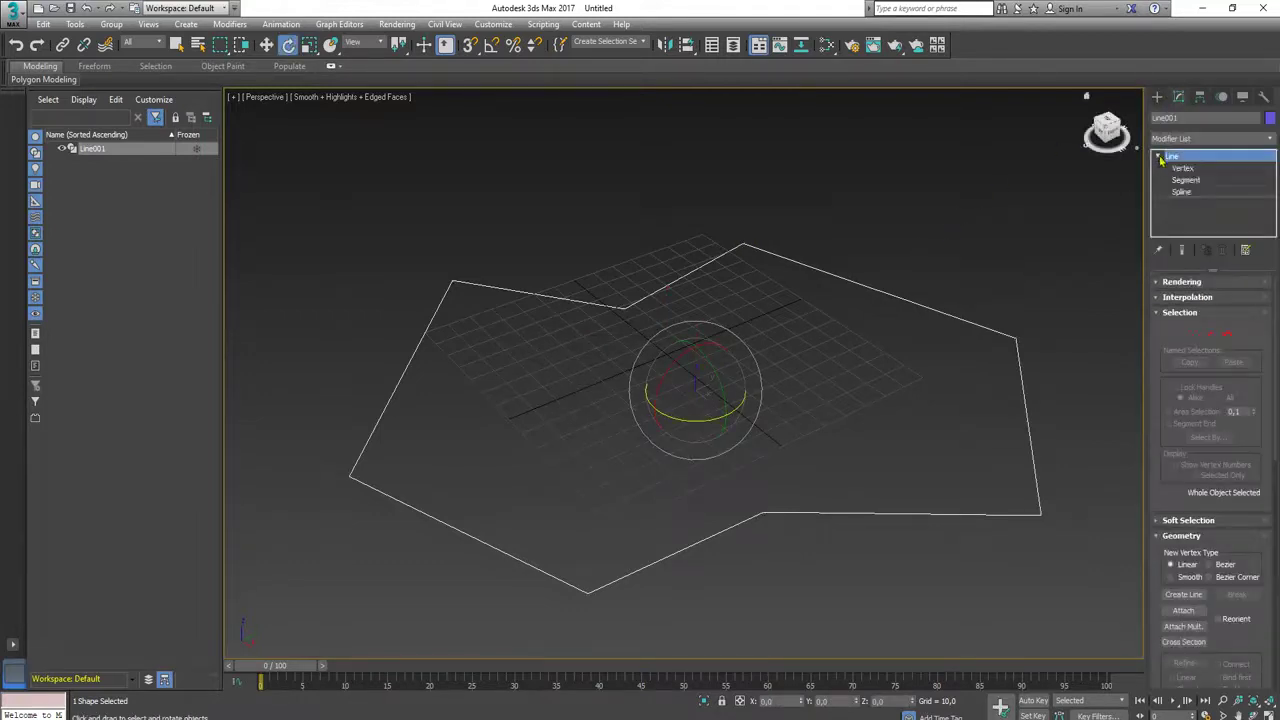
pyautogui.click(1183, 169)
pyautogui.click(1184, 170)
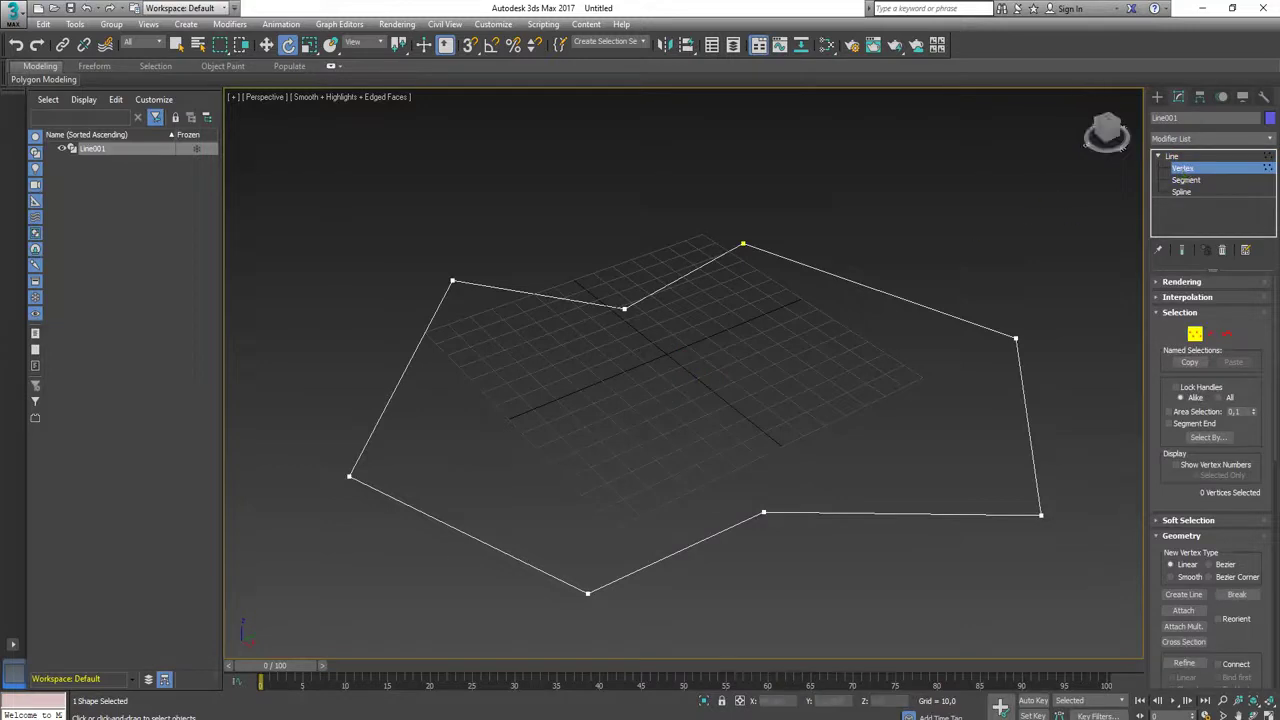
pyautogui.hotkey('ctrl', 'a')
pyautogui.rightClick(552, 328)
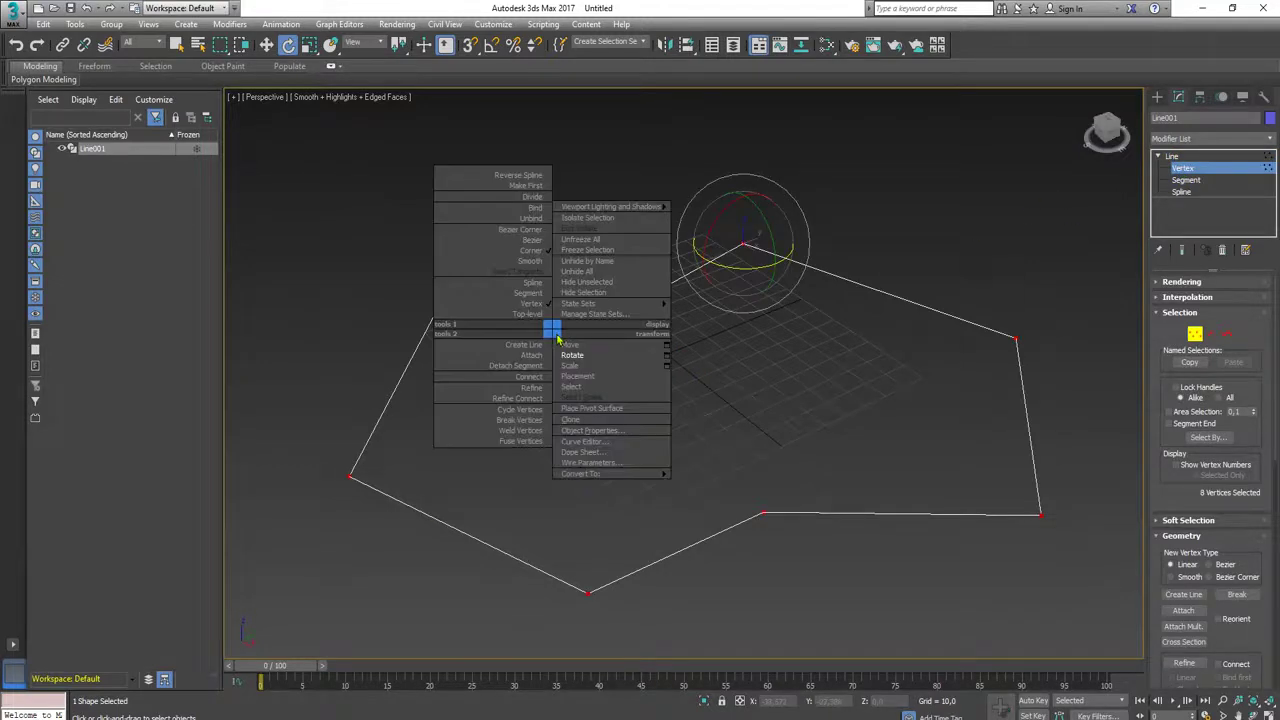
pyautogui.click(533, 265)
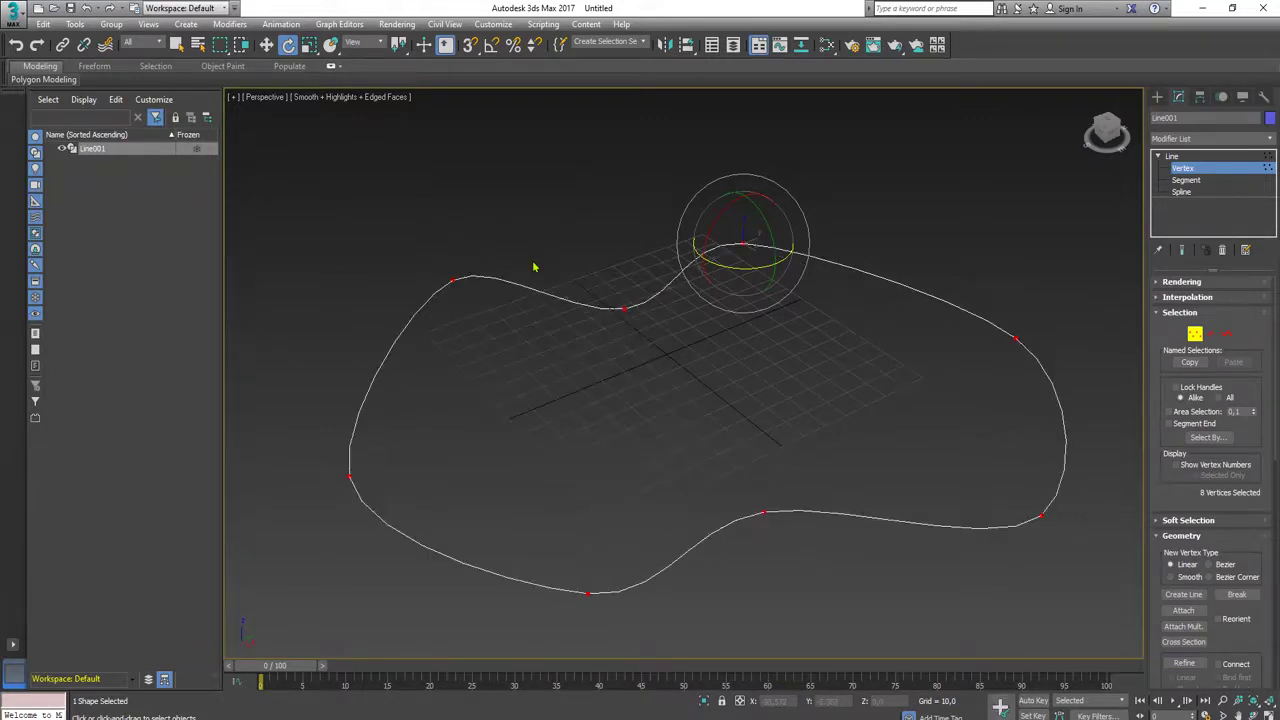
pyautogui.click(680, 447)
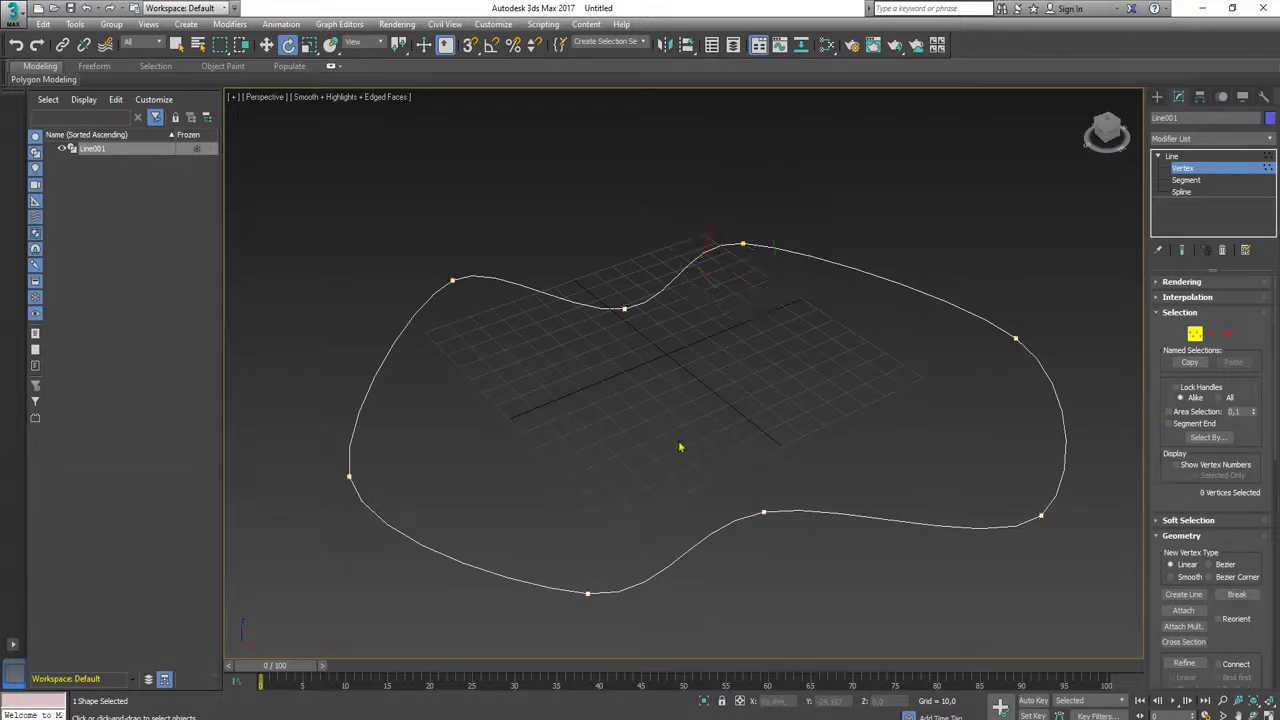
pyautogui.press('1')
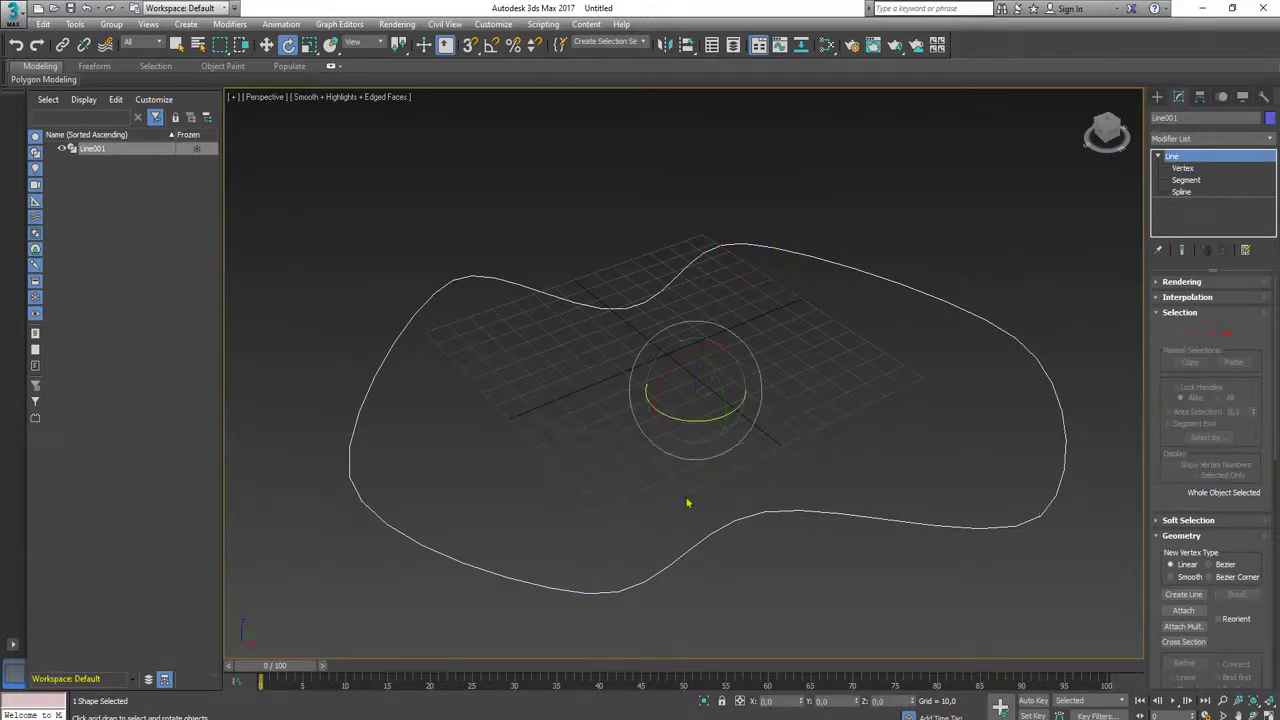
# Step: Create a tall cylinder inside the spline loop with a radius of about 6.7 and a height of about 99.5
pyautogui.moveTo(689, 505); pyautogui.dragTo(641, 475, button='middle')
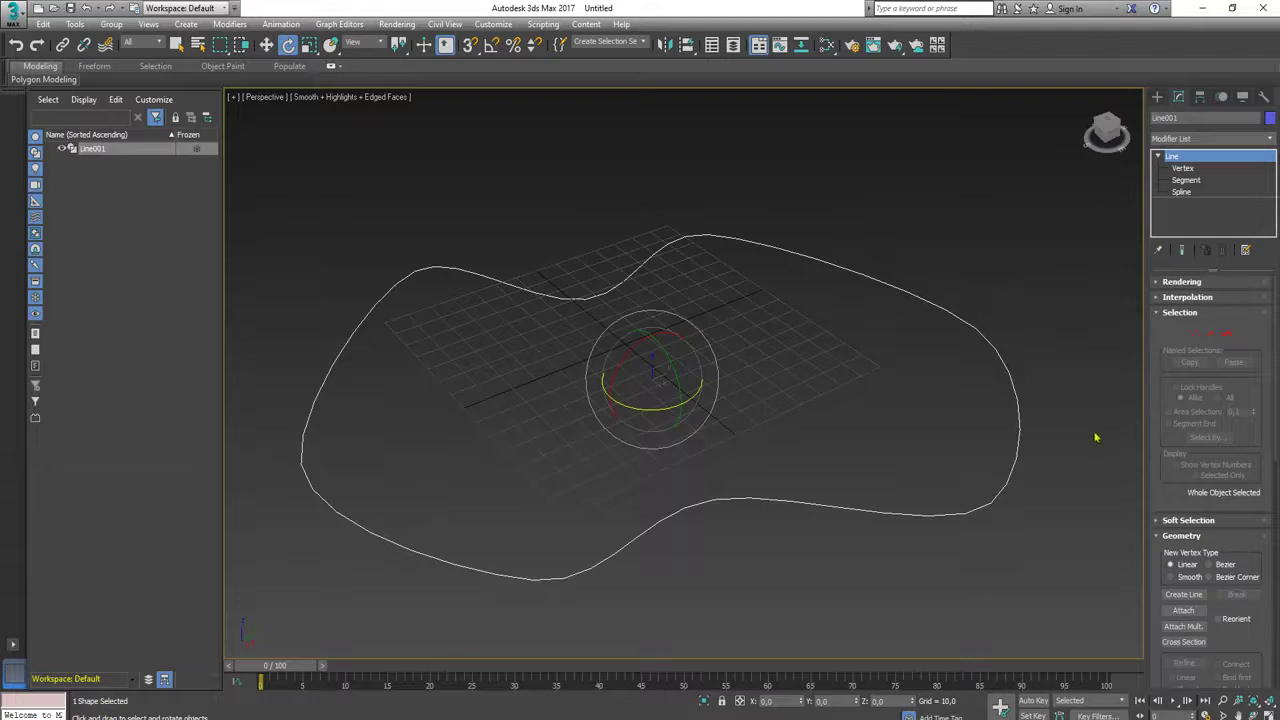
pyautogui.click(1157, 96)
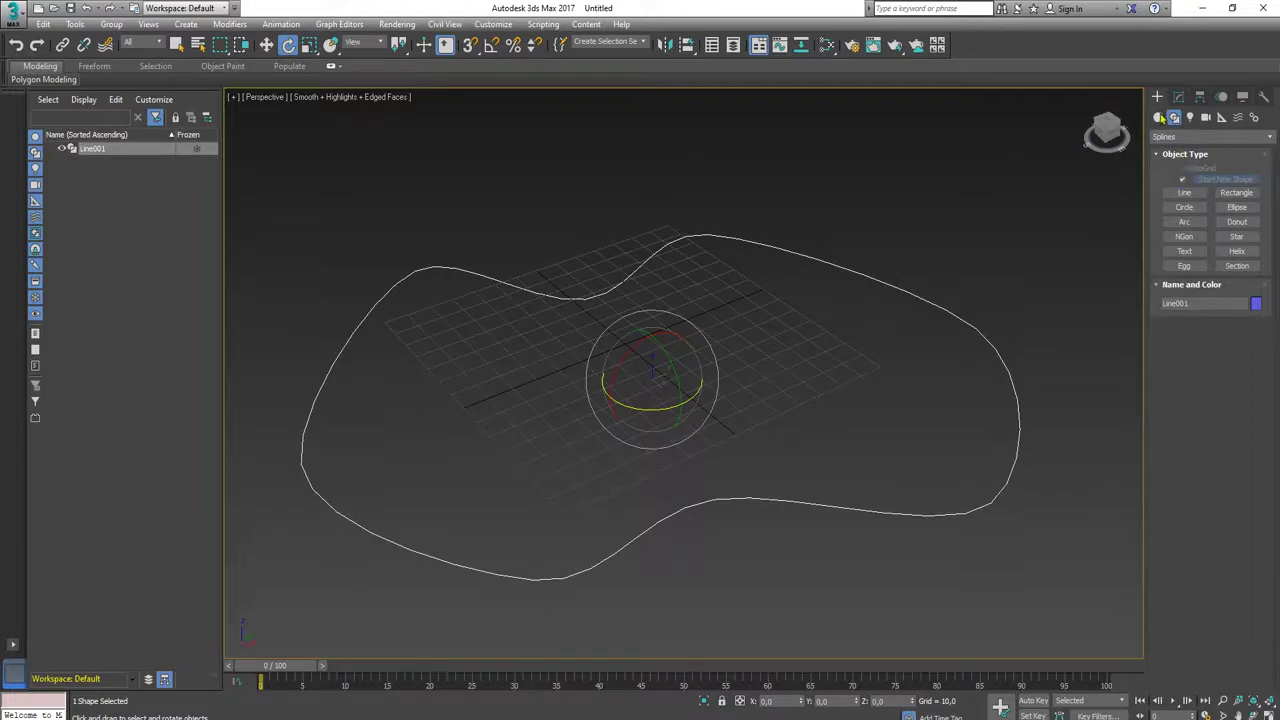
pyautogui.click(1159, 117)
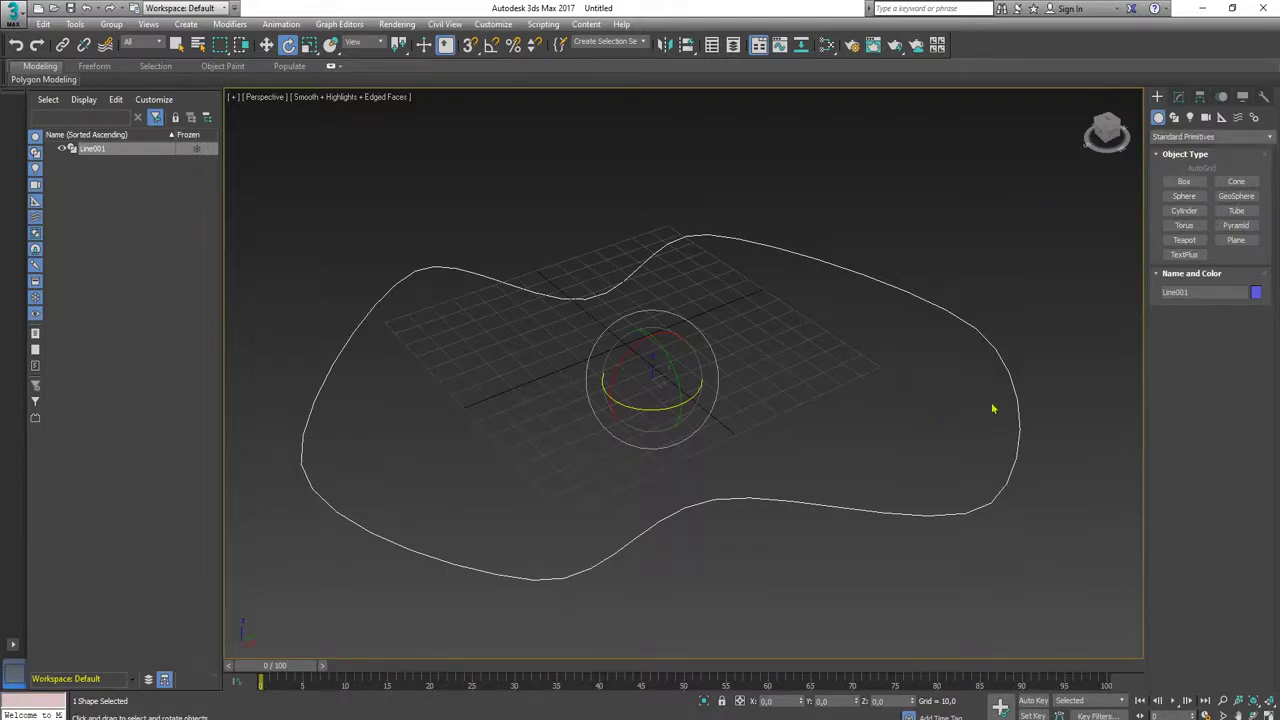
pyautogui.click(1184, 211)
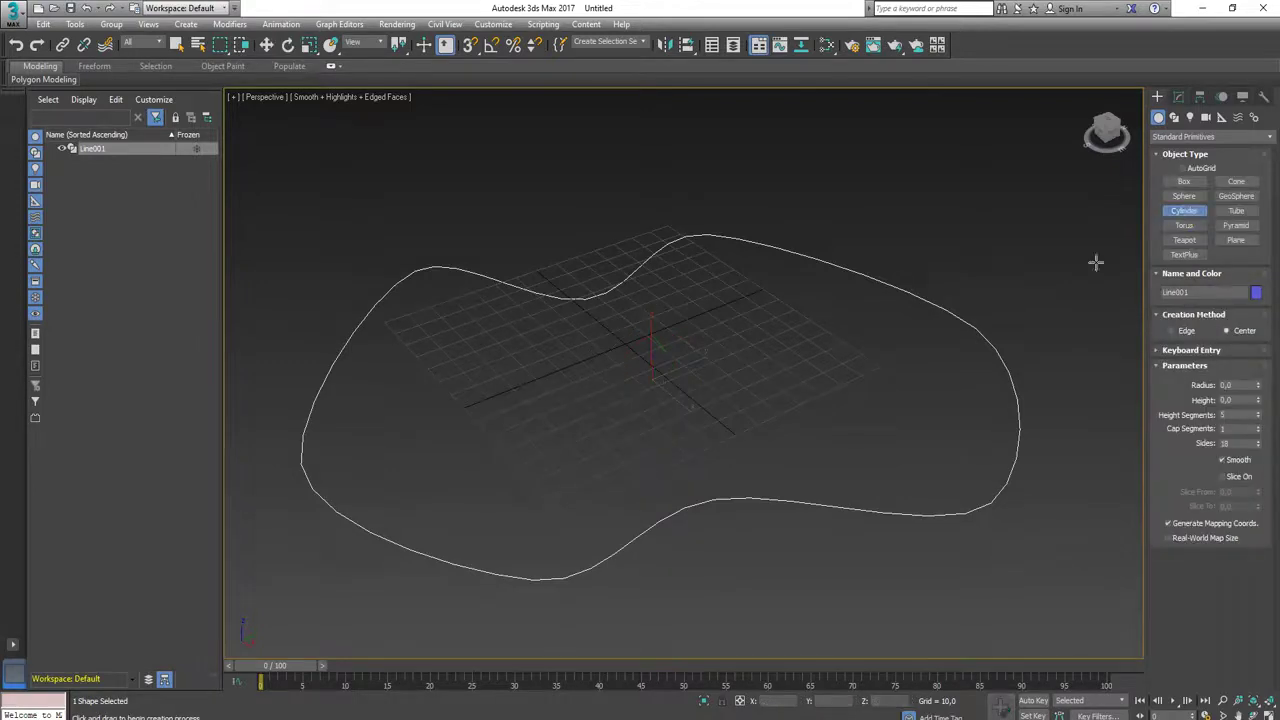
pyautogui.moveTo(737, 383); pyautogui.dragTo(748, 393)
pyautogui.click(748, 393)
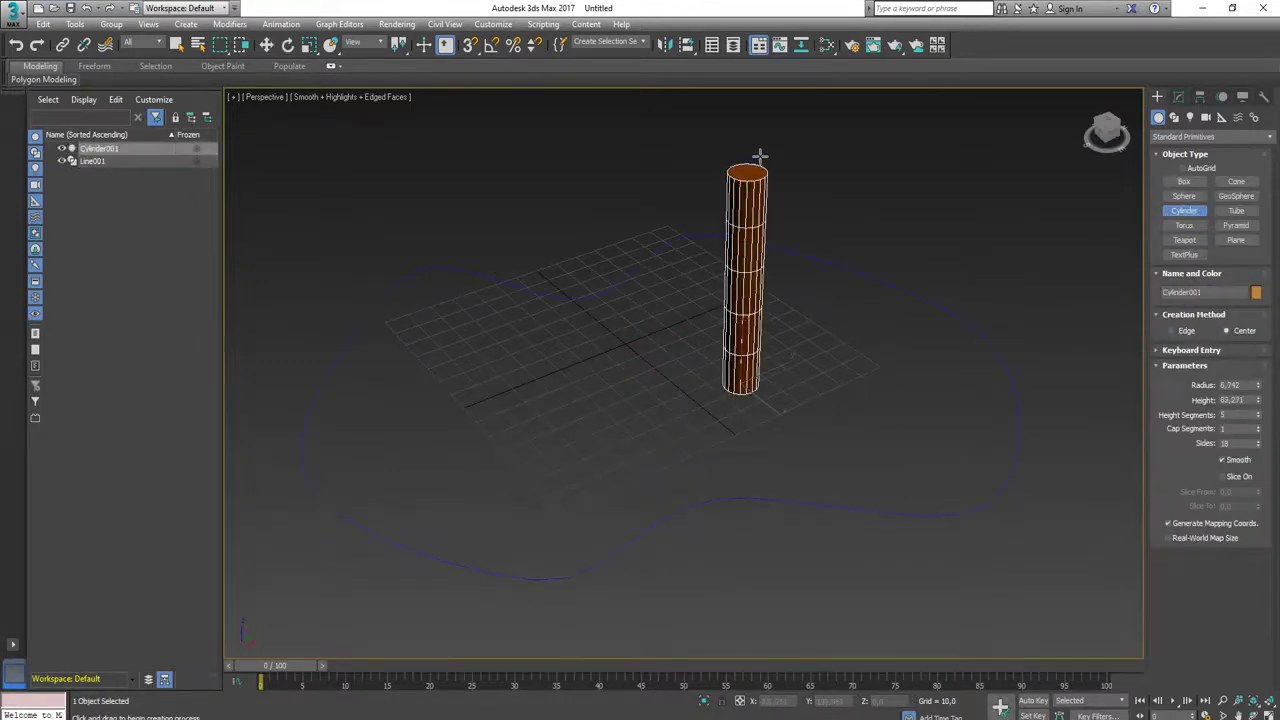
pyautogui.click(762, 112)
pyautogui.press('e')
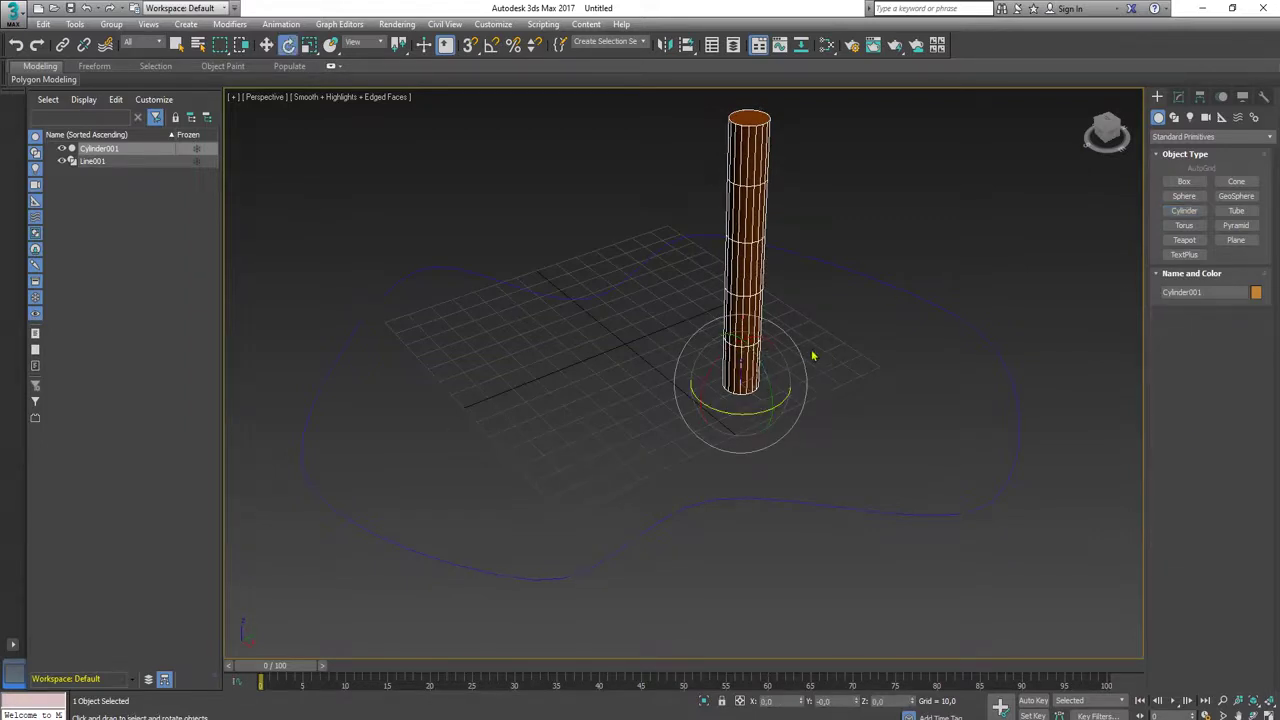
# Step: Apply the PathDeform modifier to the cylinder and pick the closed spline as its path
pyautogui.click(1179, 96)
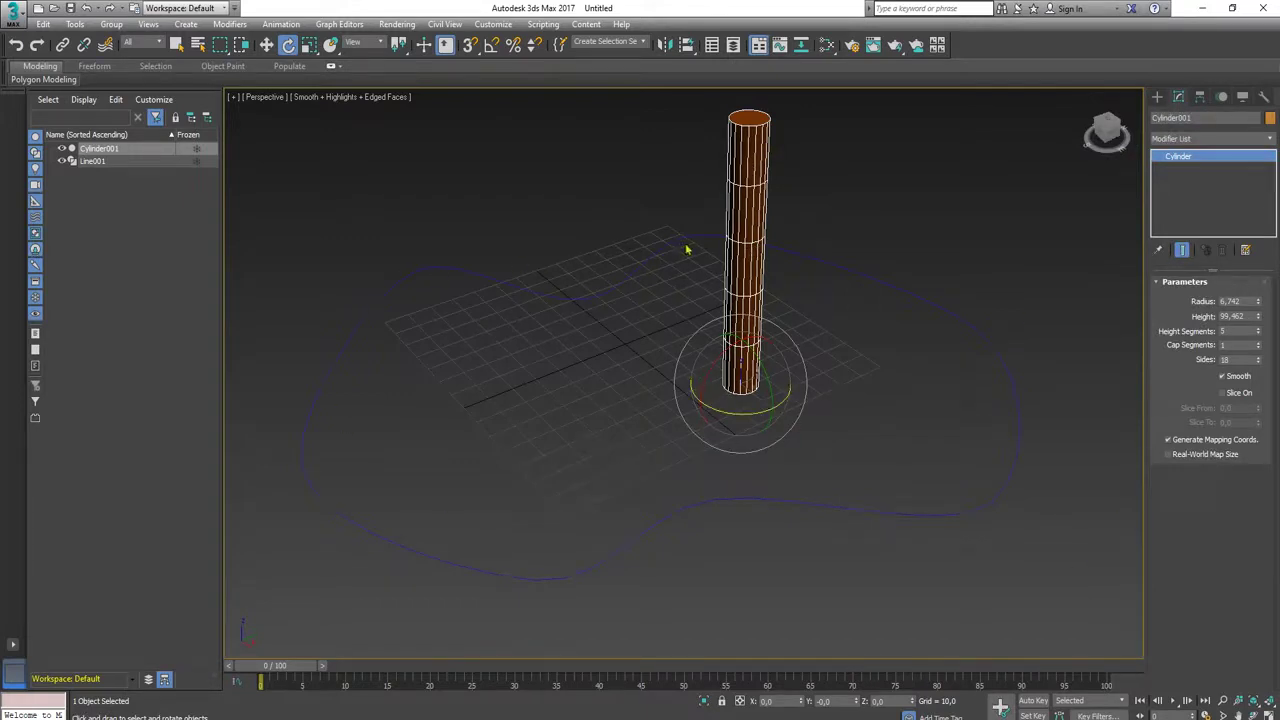
pyautogui.click(1240, 138)
pyautogui.scroll(-10, 1210, 430)
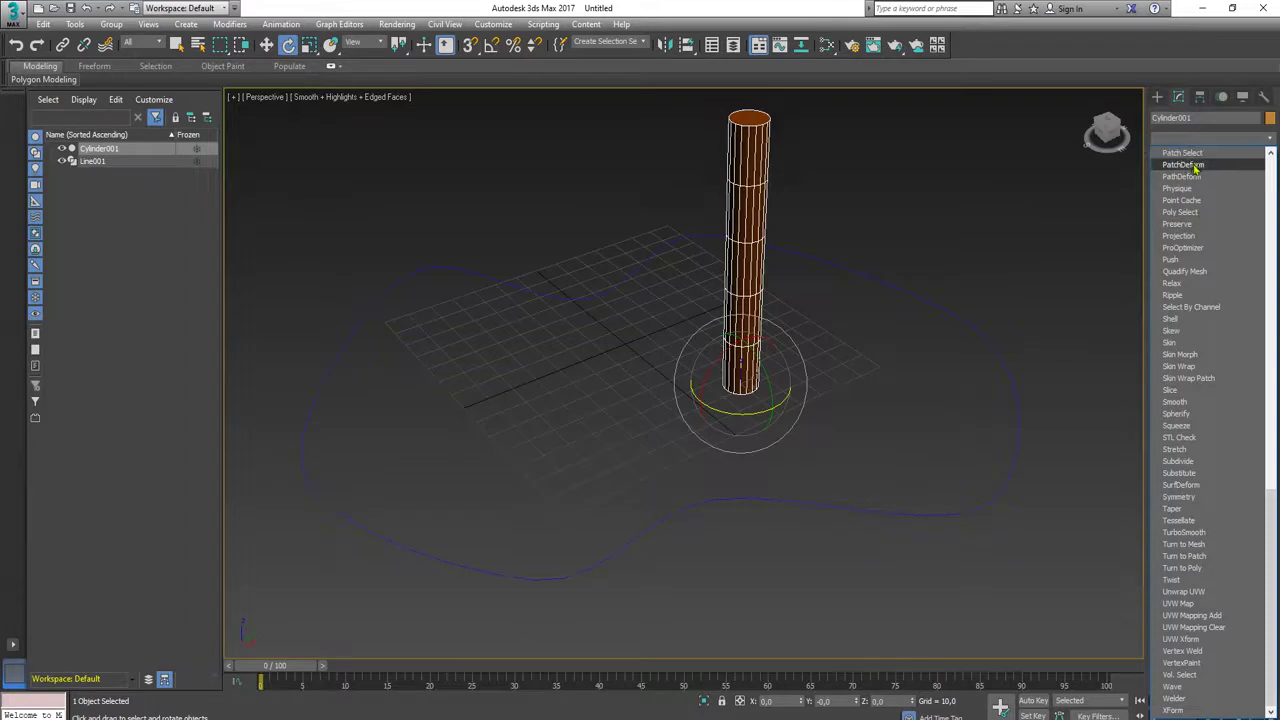
pyautogui.click(1190, 177)
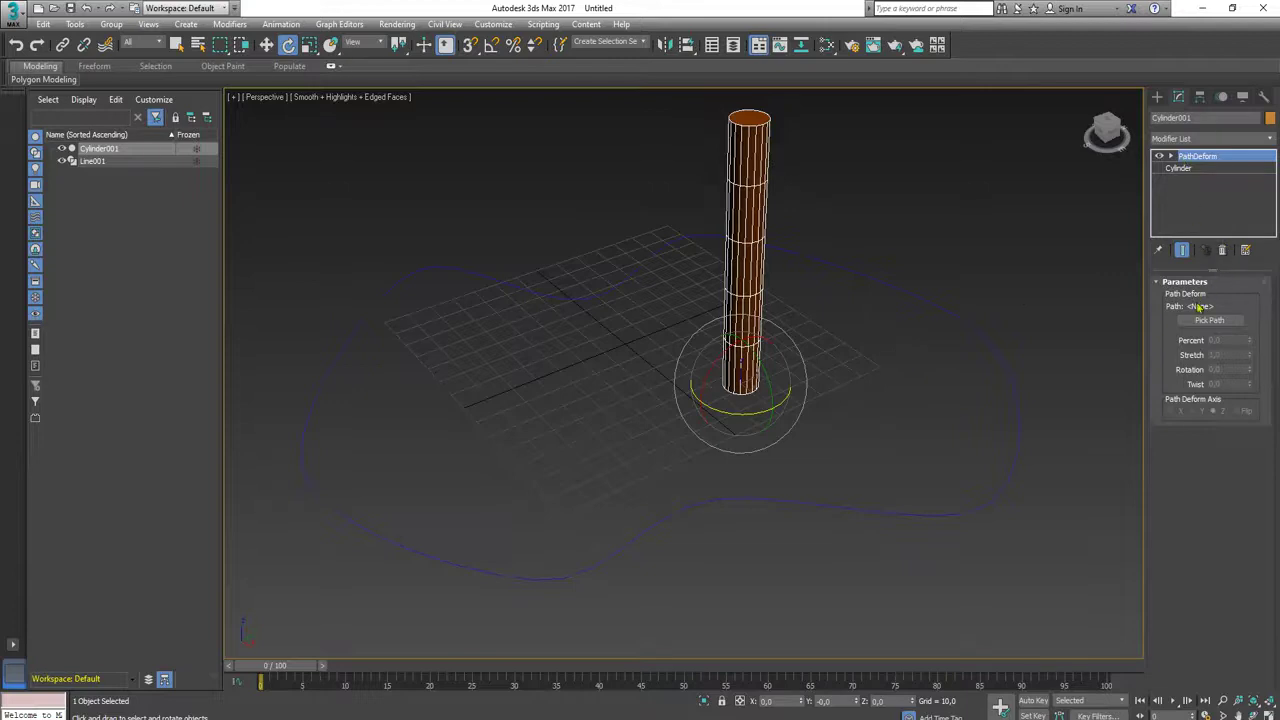
pyautogui.click(1201, 321)
pyautogui.click(1211, 321)
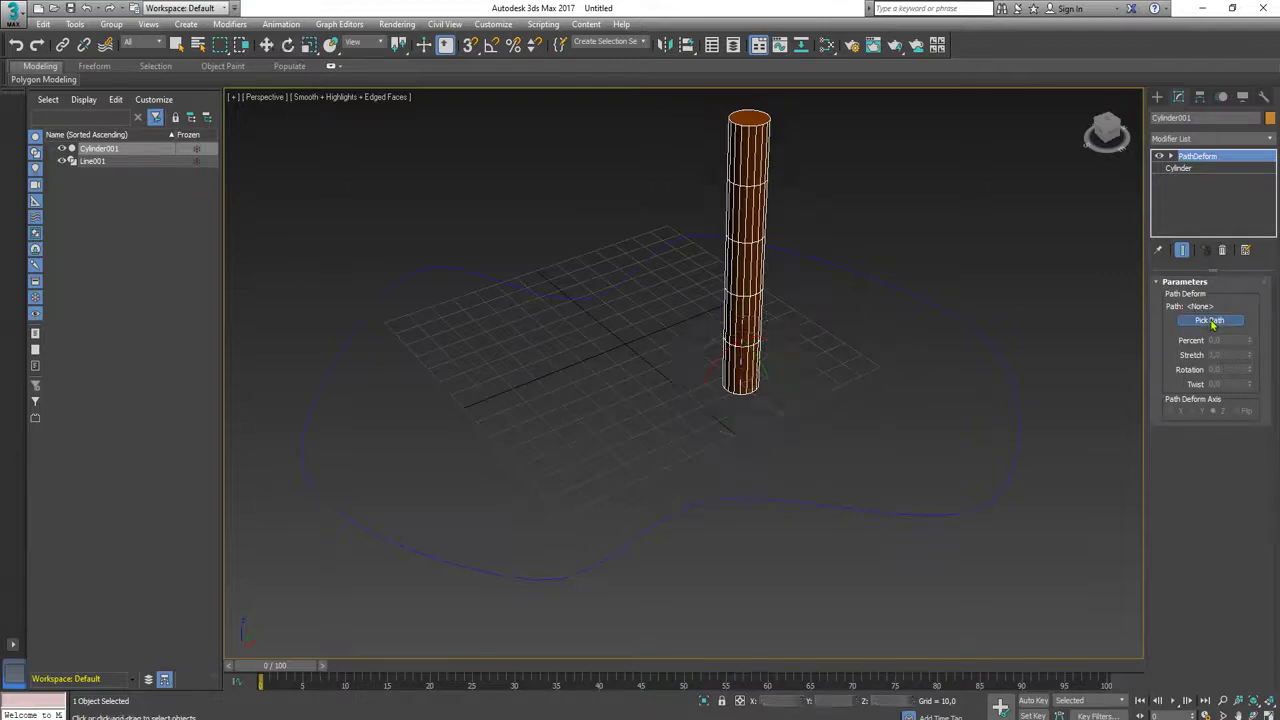
pyautogui.click(866, 277)
# Step: Enter the Gizmo level of the PathDeform modifier and activate Rotate
pyautogui.scroll(-4, 807, 397)
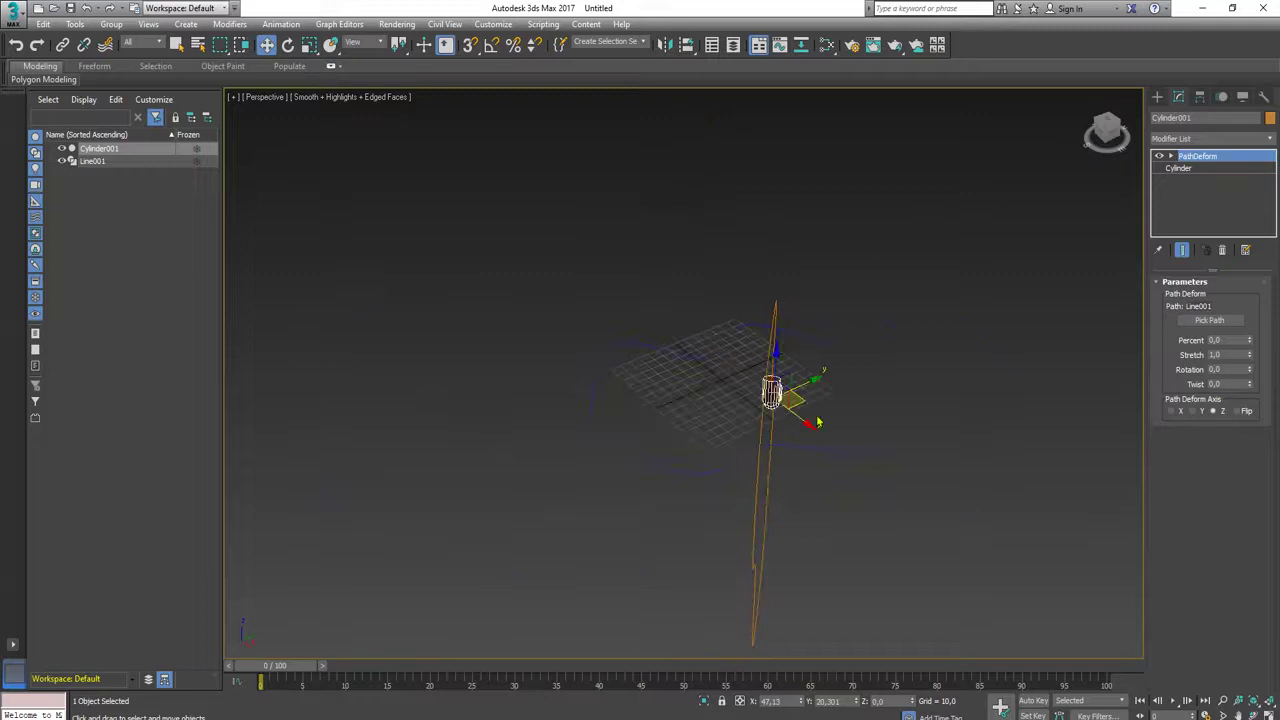
pyautogui.keyDown('alt'); pyautogui.moveTo(845, 421); pyautogui.dragTo(782, 406, button='middle'); pyautogui.keyUp('alt')
pyautogui.keyDown('alt'); pyautogui.moveTo(876, 434); pyautogui.dragTo(900, 483, button='middle'); pyautogui.keyUp('alt')
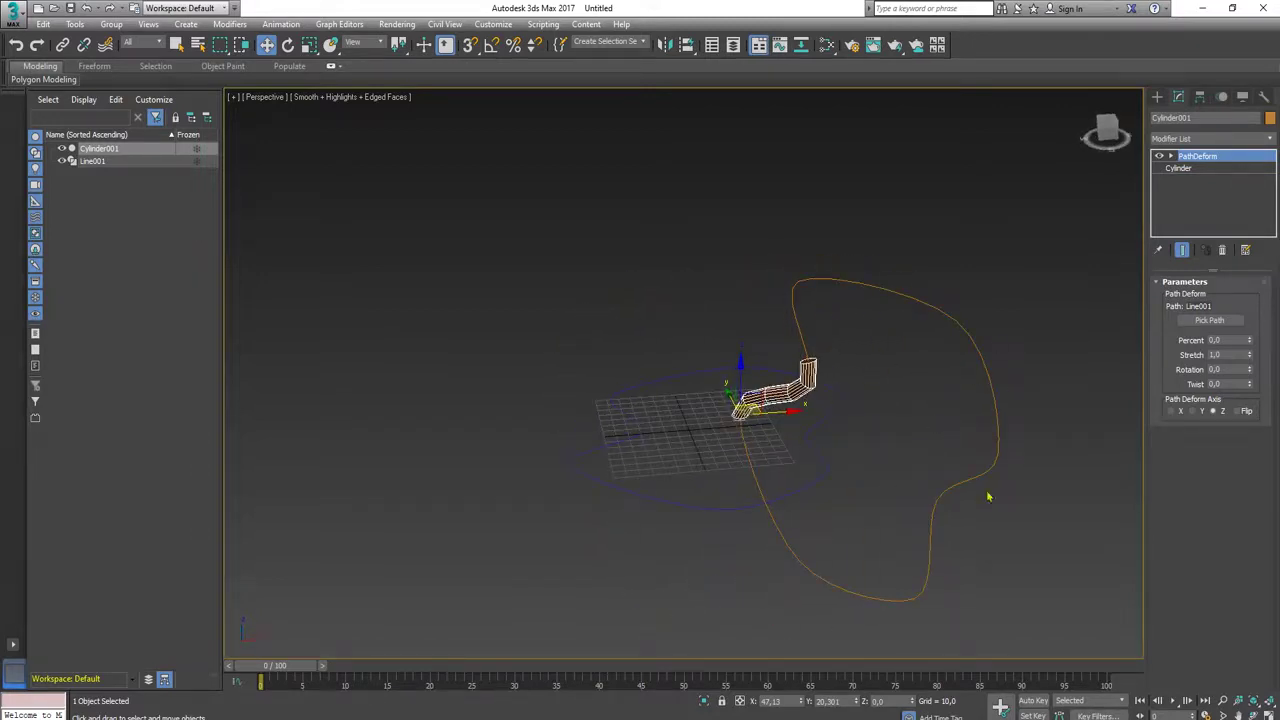
pyautogui.click(1171, 156)
pyautogui.click(1199, 169)
pyautogui.keyDown('alt'); pyautogui.moveTo(838, 464); pyautogui.dragTo(810, 422, button='middle'); pyautogui.keyUp('alt')
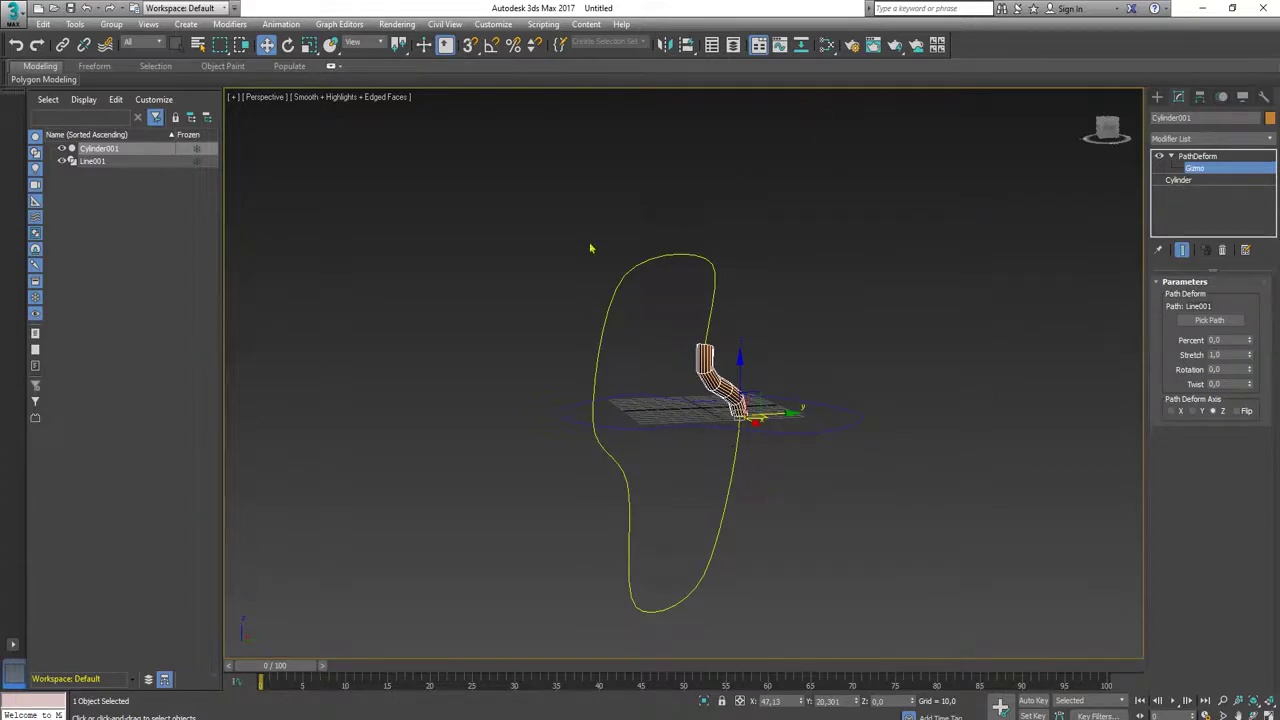
pyautogui.rightClick(790, 313)
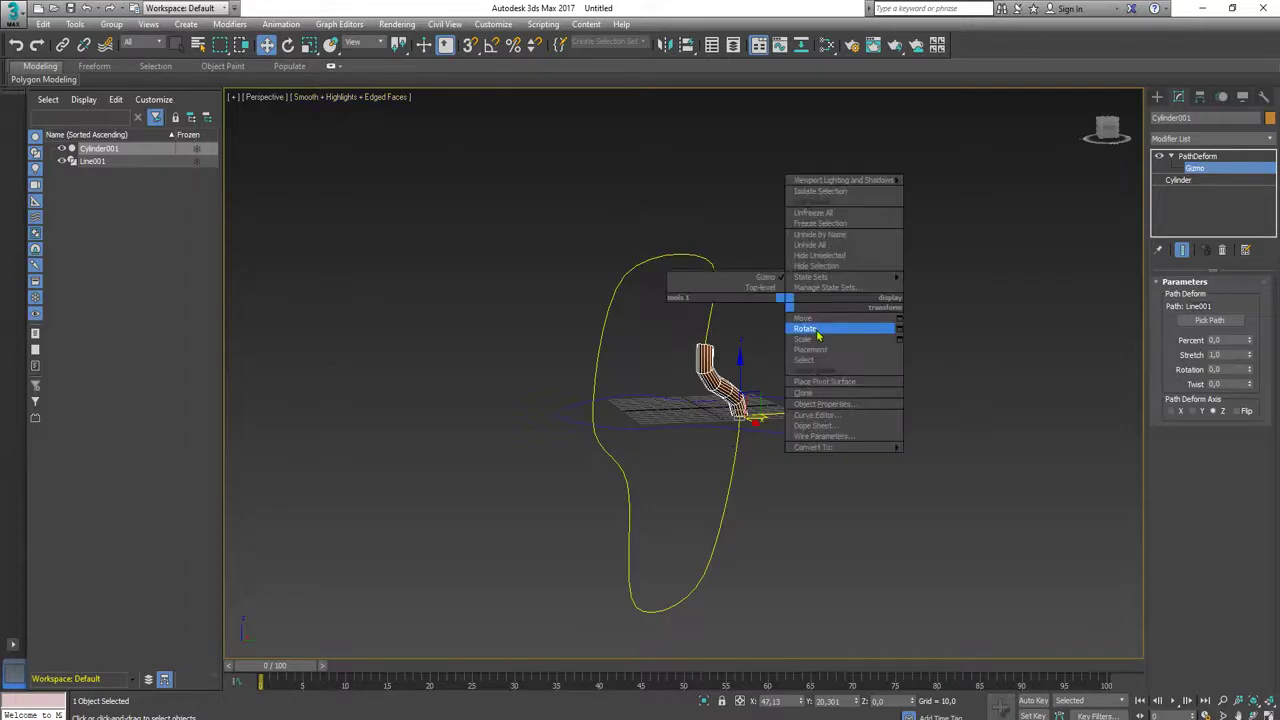
pyautogui.click(810, 330)
pyautogui.keyDown('alt'); pyautogui.moveTo(790, 390); pyautogui.dragTo(784, 512, button='middle'); pyautogui.keyUp('alt')
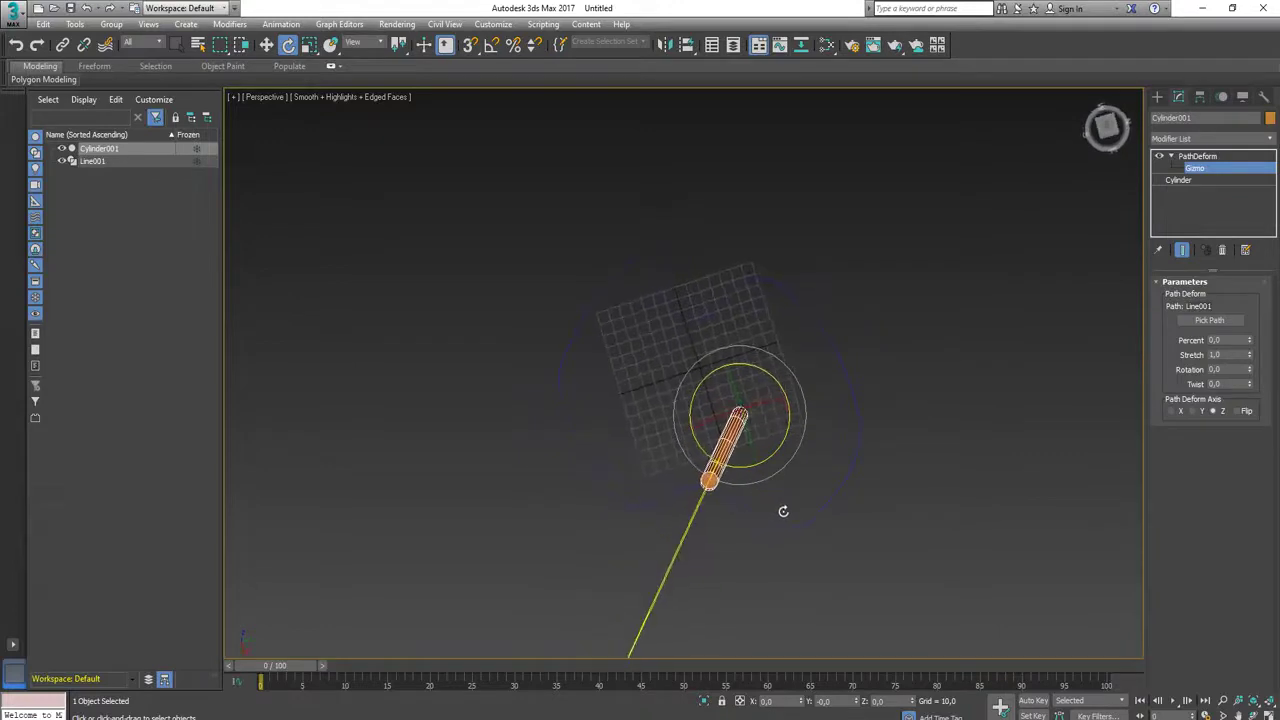
pyautogui.moveTo(753, 450); pyautogui.dragTo(719, 377)
pyautogui.hotkey('ctrl', 'z')
# Step: In the Right view, rotate the PathDeform gizmo 90° about the vertical axis until the path is edge-on
pyautogui.press('f')
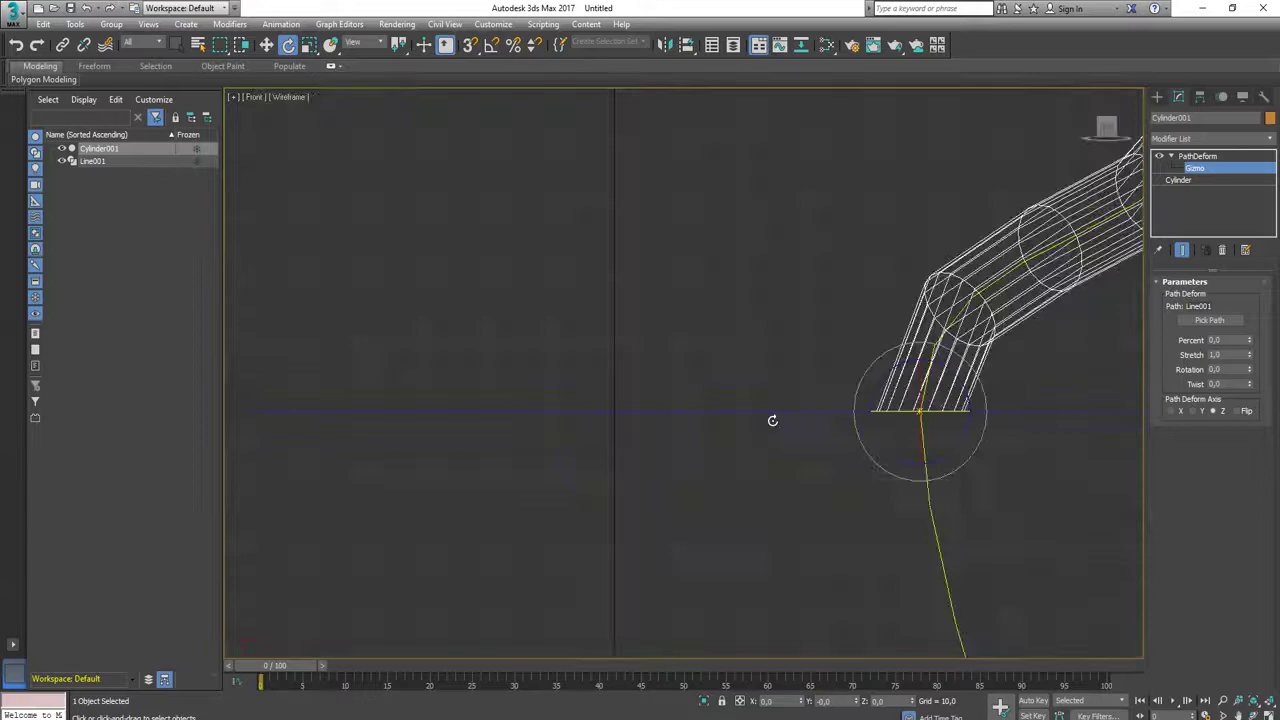
pyautogui.scroll(-3, 935, 440)
pyautogui.press('z')
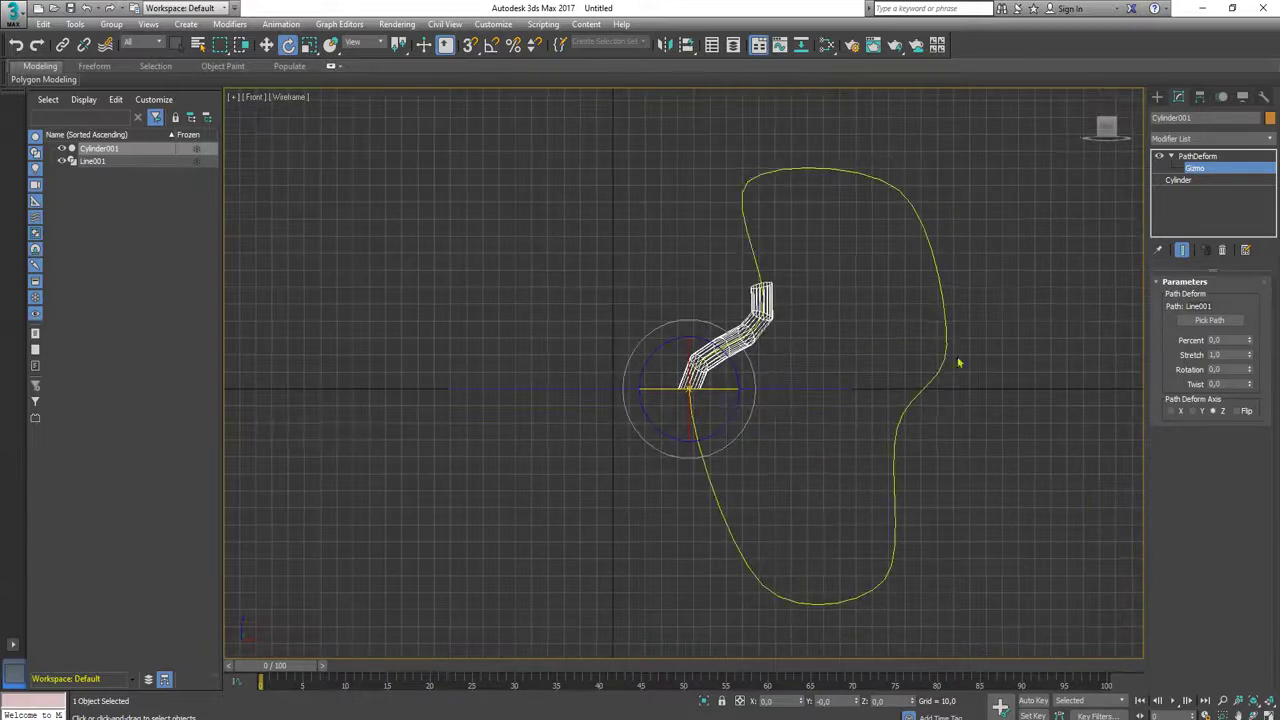
pyautogui.moveTo(1125, 133); pyautogui.dragTo(987, 200)
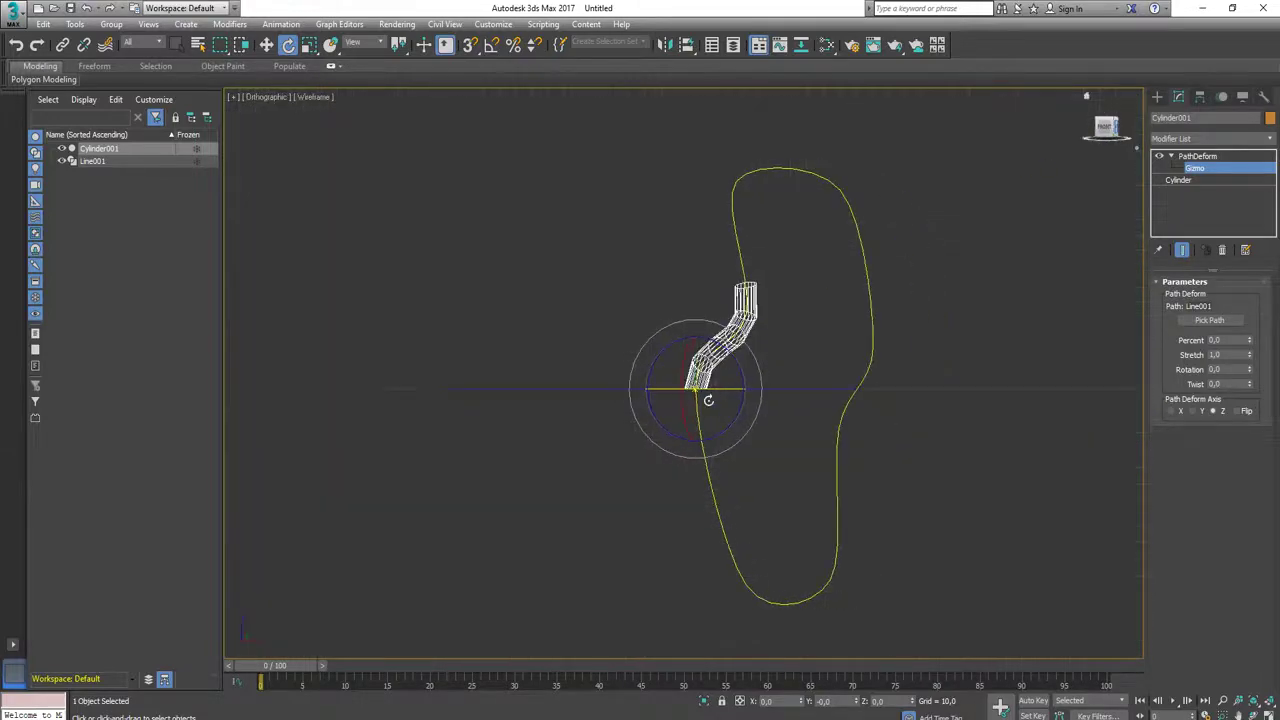
pyautogui.press('r')
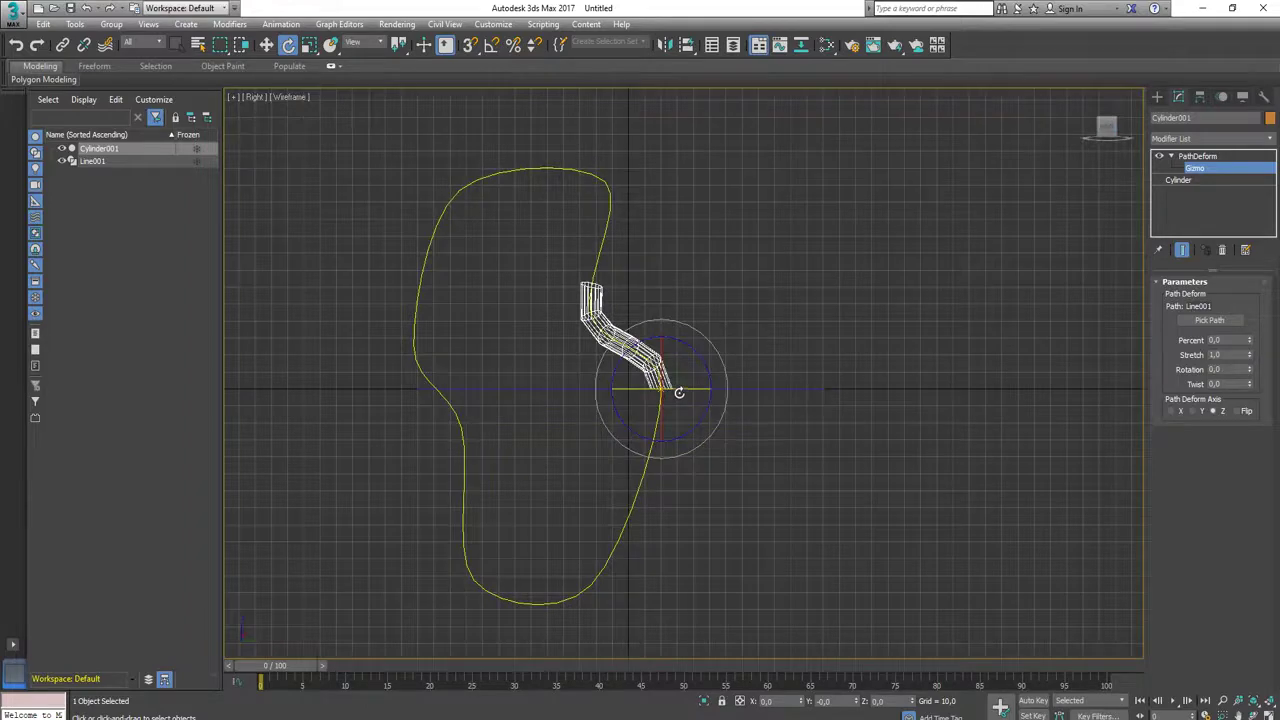
pyautogui.moveTo(679, 393); pyautogui.dragTo(740, 406)
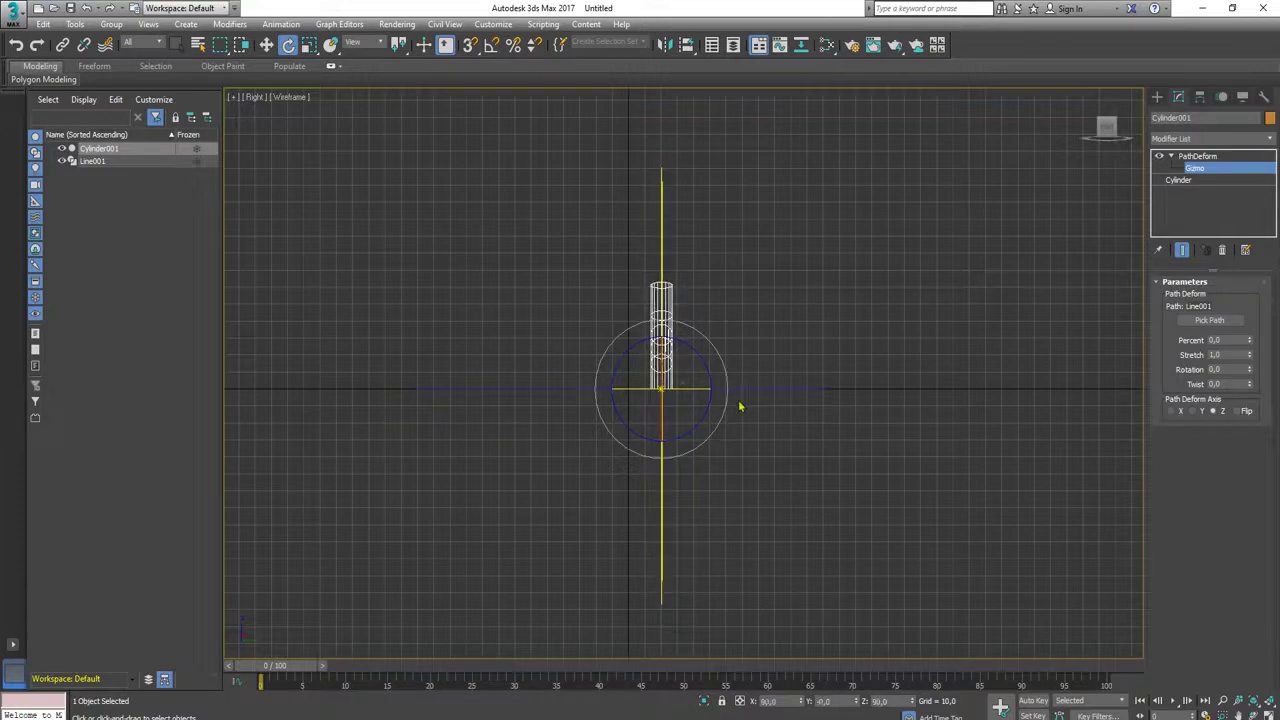
# Step: Rotate the PathDeform gizmo 90° about the Right view's viewing axis so the path lies flat in the horizontal plane
pyautogui.moveTo(677, 343); pyautogui.dragTo(783, 443)
pyautogui.moveTo(808, 443); pyautogui.dragTo(802, 460, button='middle')
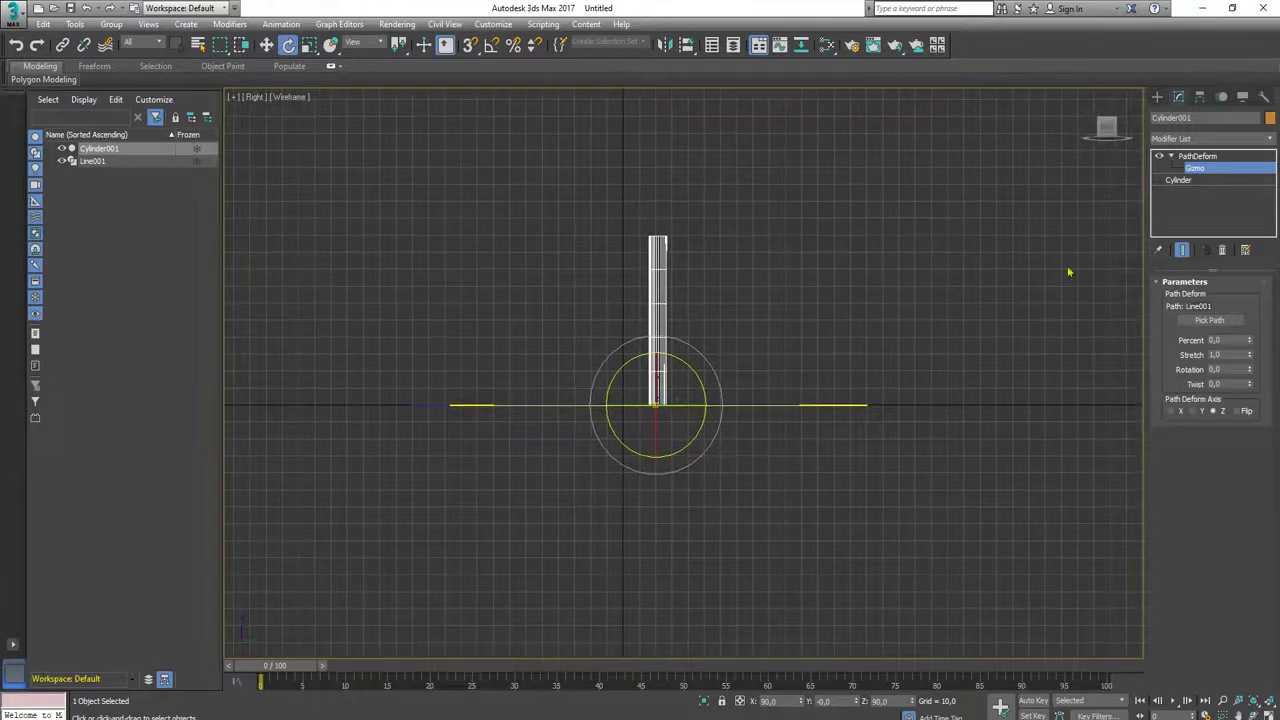
pyautogui.click(1087, 98)
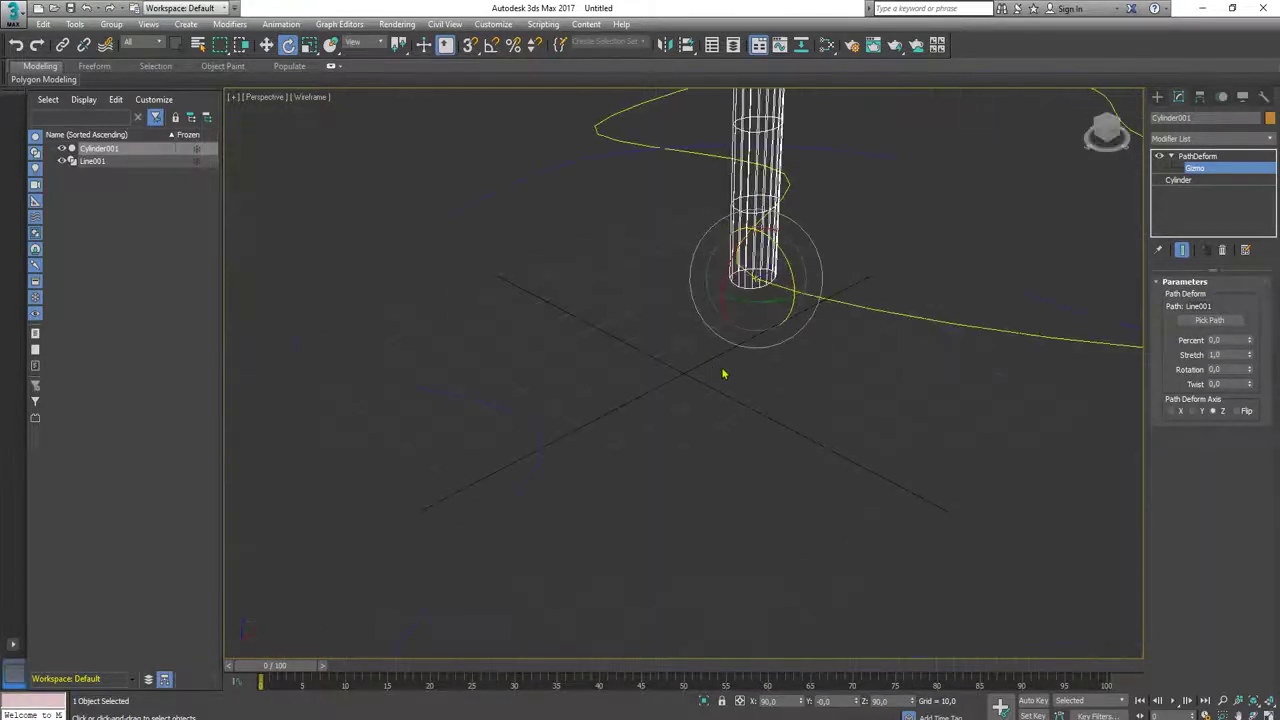
# Step: Switch the Perspective viewport shading from Wireframe to Smooth + Highlights with the whole path in view
pyautogui.scroll(-3, 723, 373)
pyautogui.moveTo(723, 373); pyautogui.dragTo(660, 398, button='middle')
pyautogui.click(310, 97)
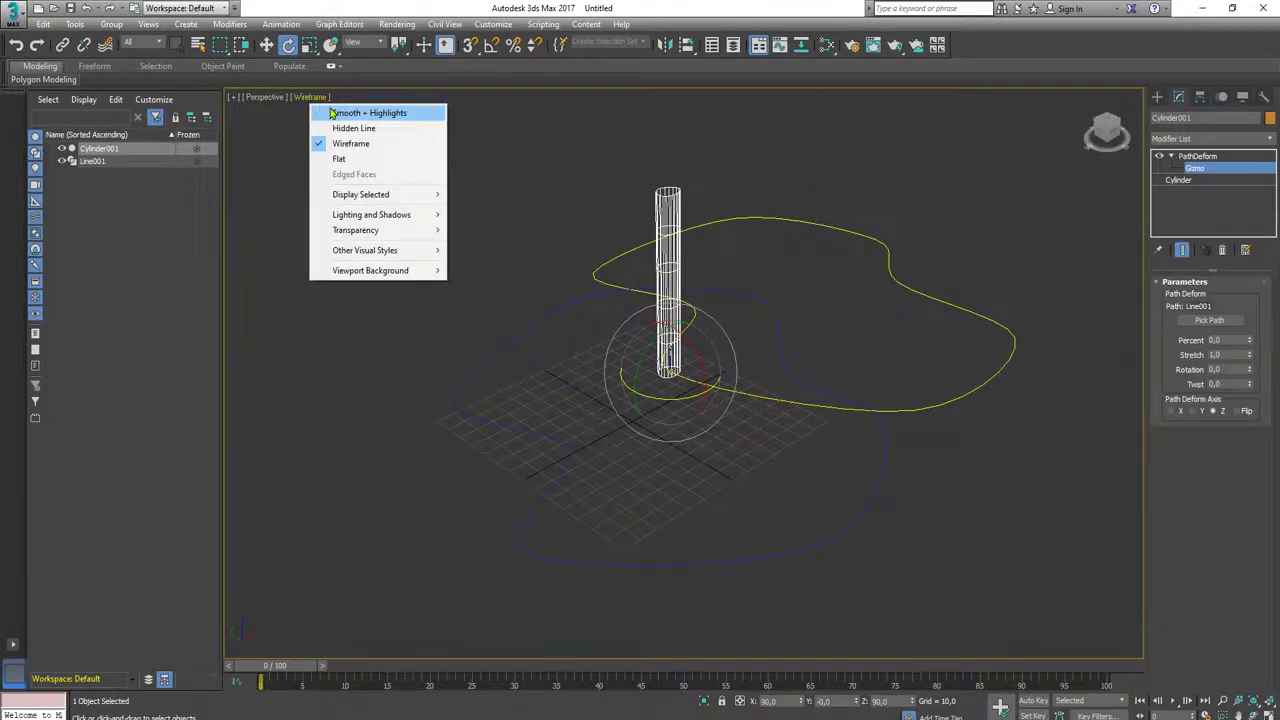
pyautogui.click(340, 110)
pyautogui.keyDown('alt'); pyautogui.moveTo(586, 330); pyautogui.dragTo(632, 377, button='middle'); pyautogui.keyUp('alt')
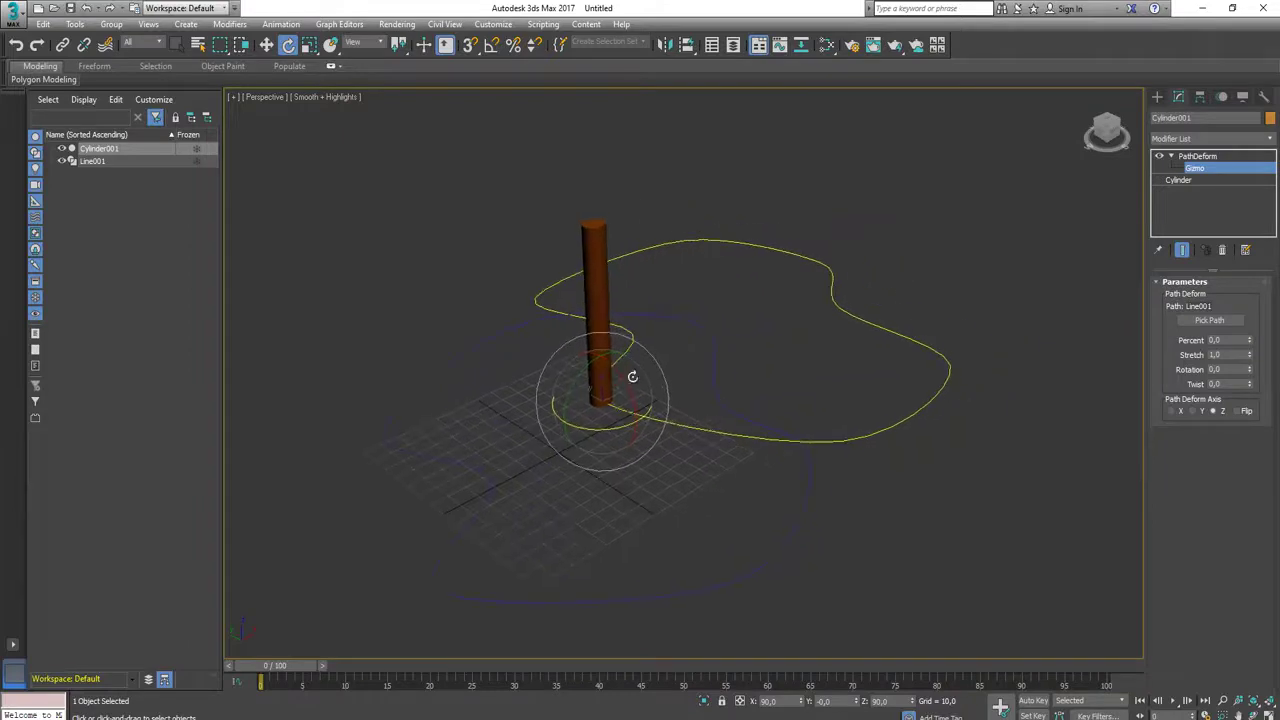
# Step: Try the X and Y options for the Path Deform Axis, ending on Z
pyautogui.click(1194, 412)
pyautogui.click(1178, 414)
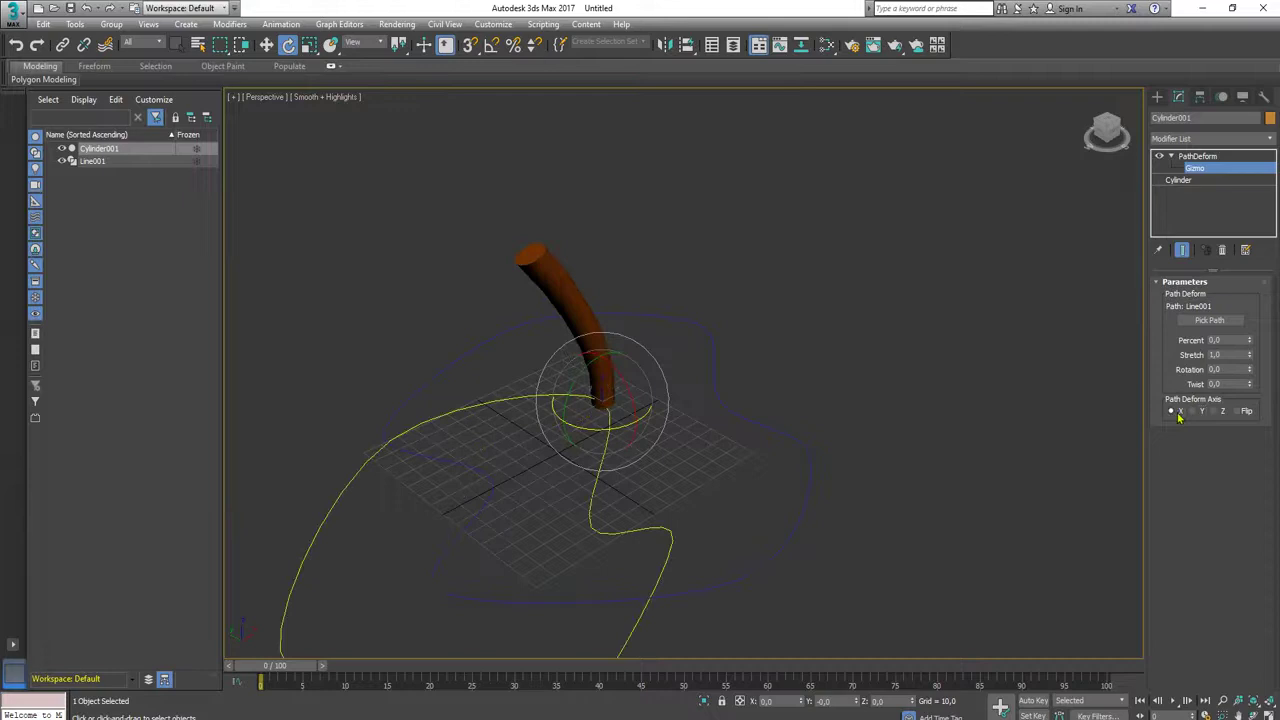
pyautogui.click(1201, 411)
pyautogui.click(1213, 411)
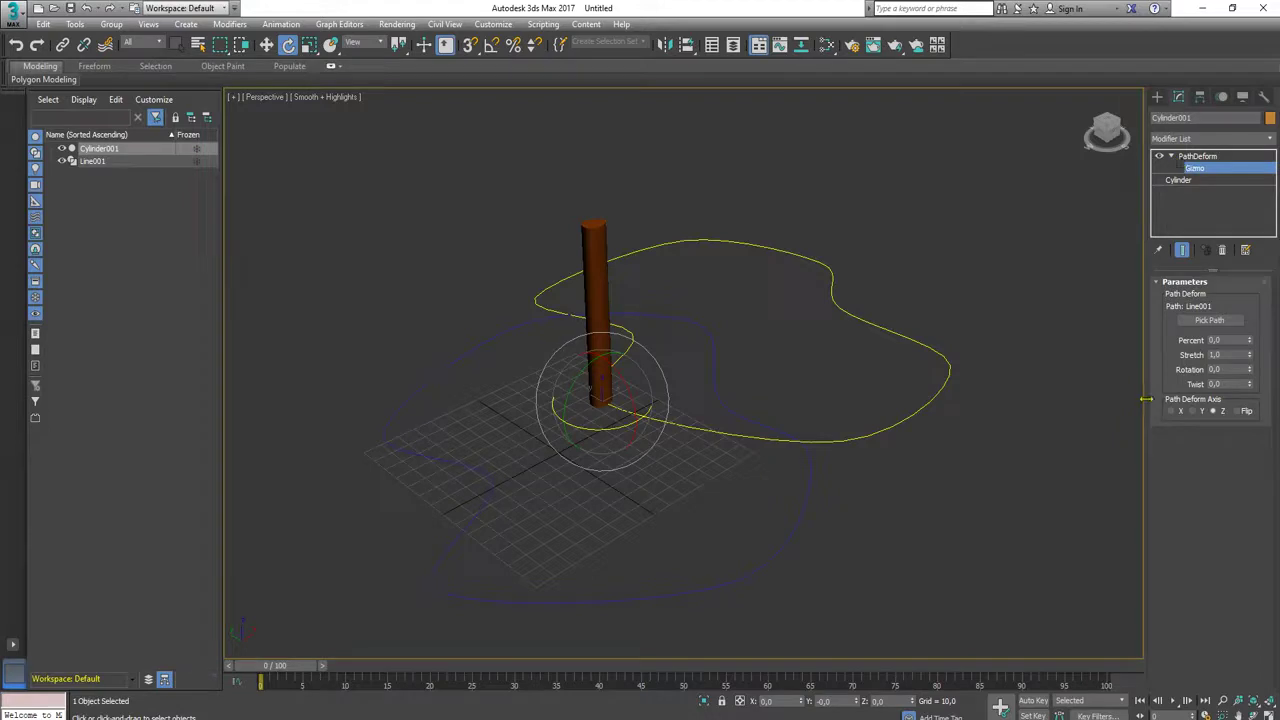
pyautogui.click(1194, 412)
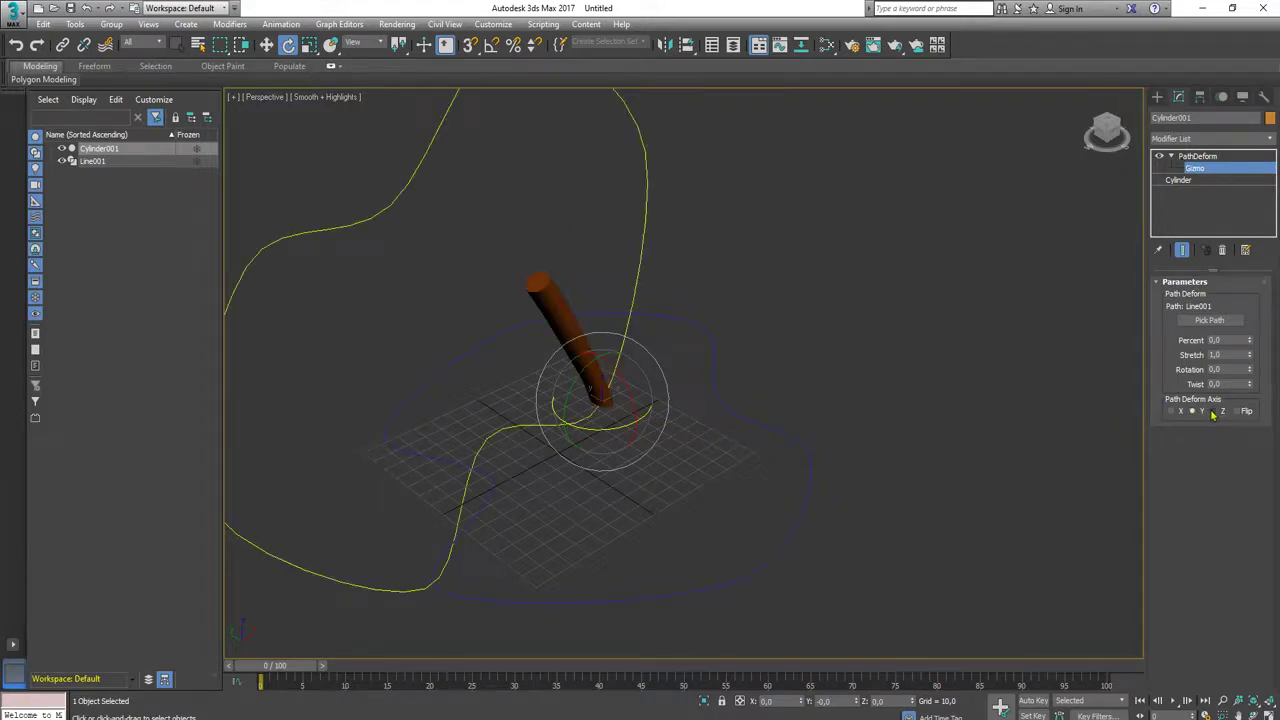
pyautogui.click(1213, 412)
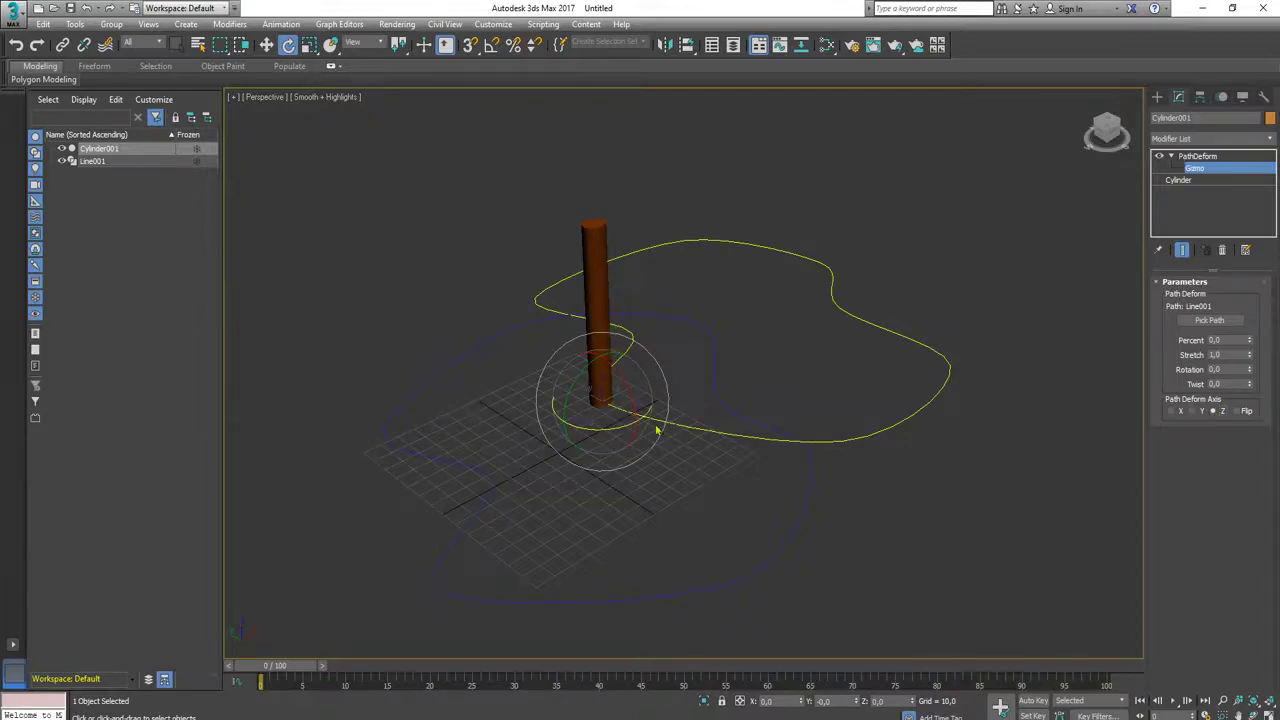
# Step: Try raising Percent to 22.5 with the Path Deform Axis on Y, and undo these changes back to the Z axis
pyautogui.moveTo(1249, 341)
pyautogui.mouseDown()
pyautogui.moveTo(1240, 290)
pyautogui.moveTo(1240, 328)
pyautogui.mouseUp()
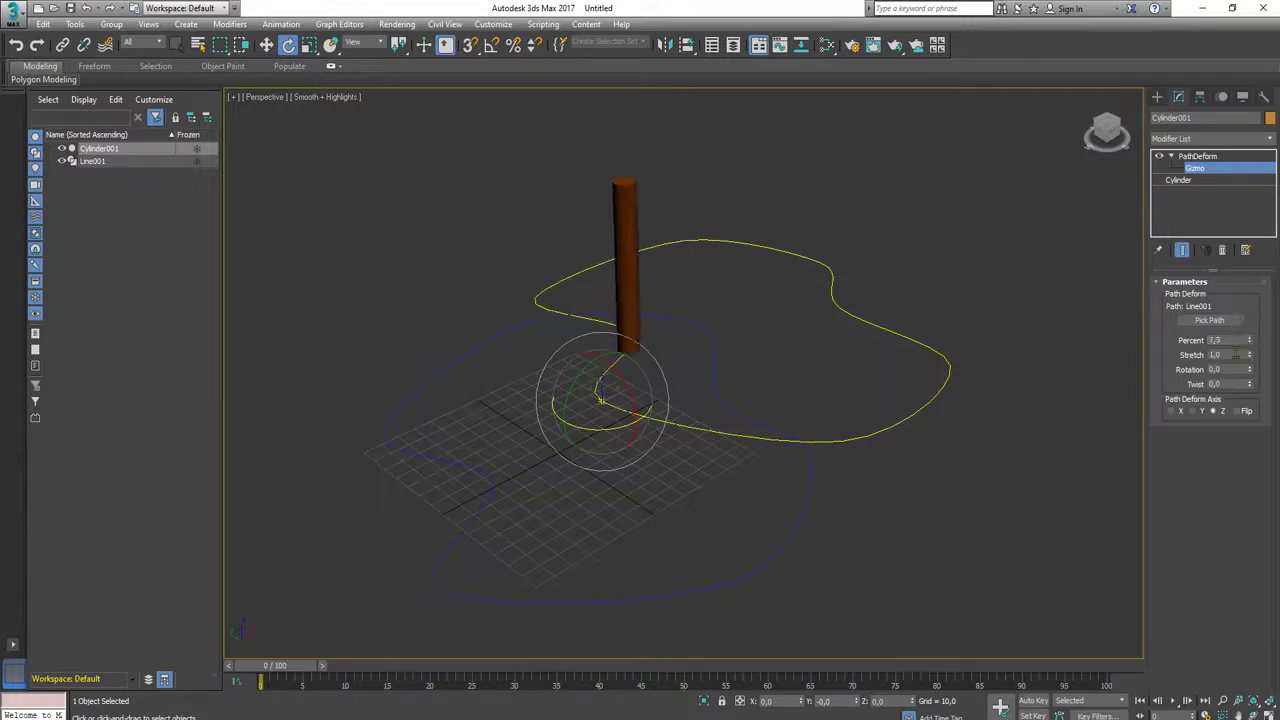
pyautogui.click(1197, 412)
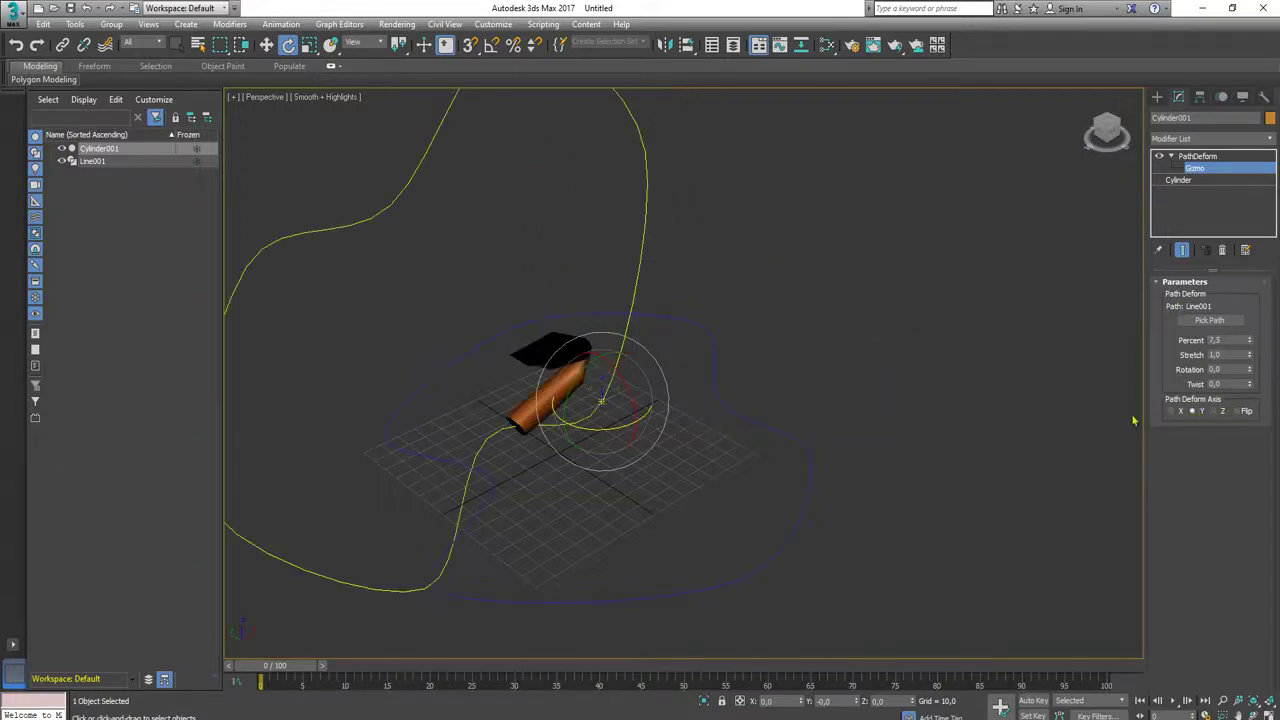
pyautogui.moveTo(1249, 343); pyautogui.dragTo(1240, 318)
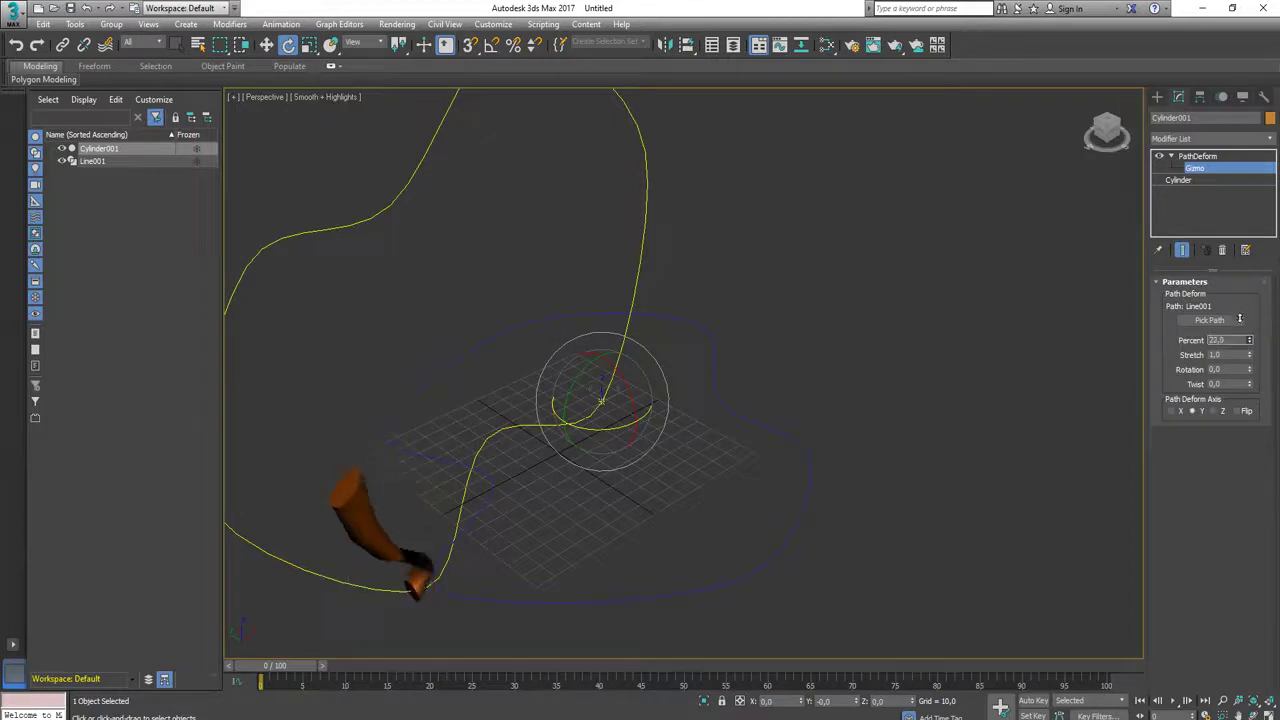
pyautogui.hotkey('ctrl', 'z')
pyautogui.hotkey('ctrl', 'z')
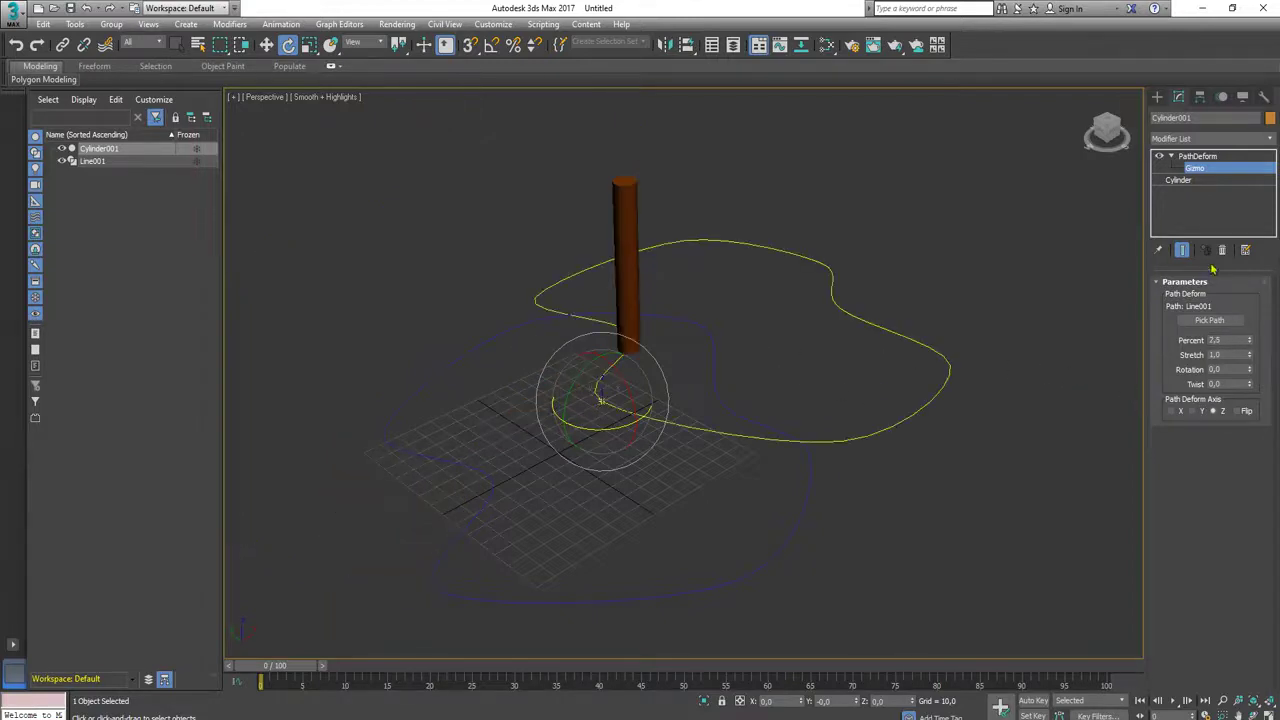
# Step: Leave the Gizmo level and slide the cylinder along its path by raising the PathDeform Percent to 82
pyautogui.click(1190, 157)
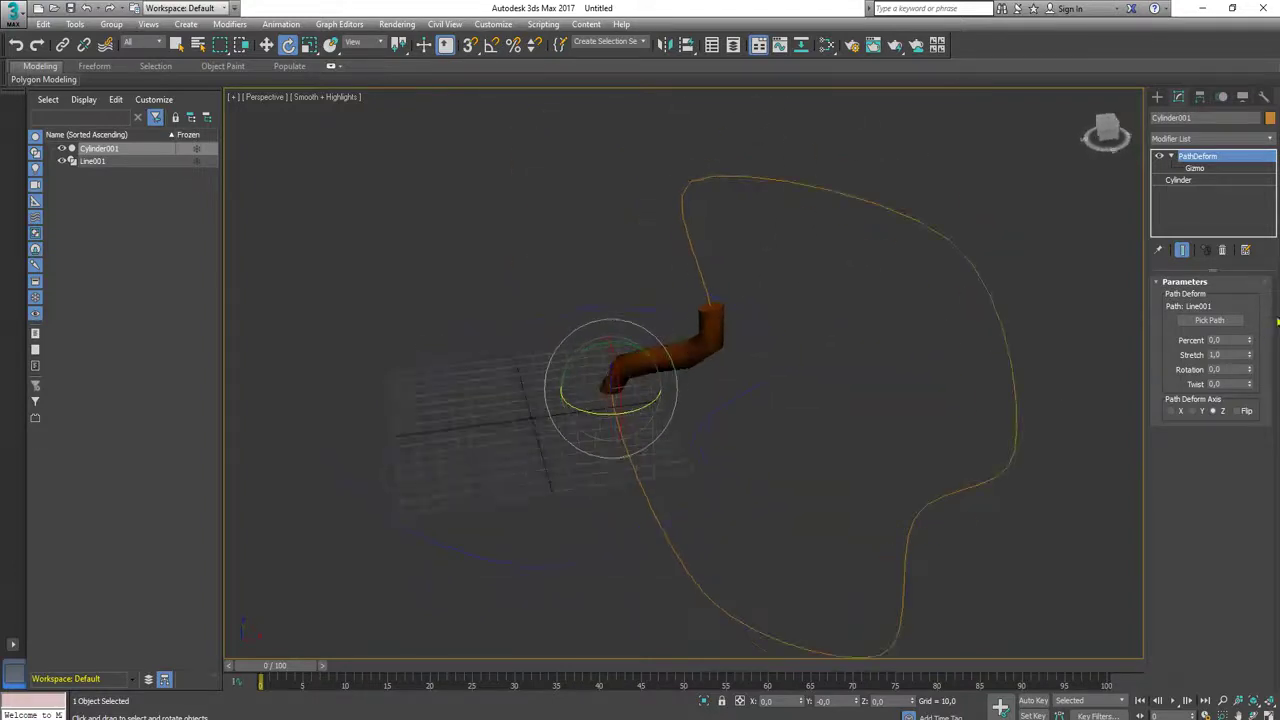
pyautogui.moveTo(1254, 349); pyautogui.dragTo(1237, 318)
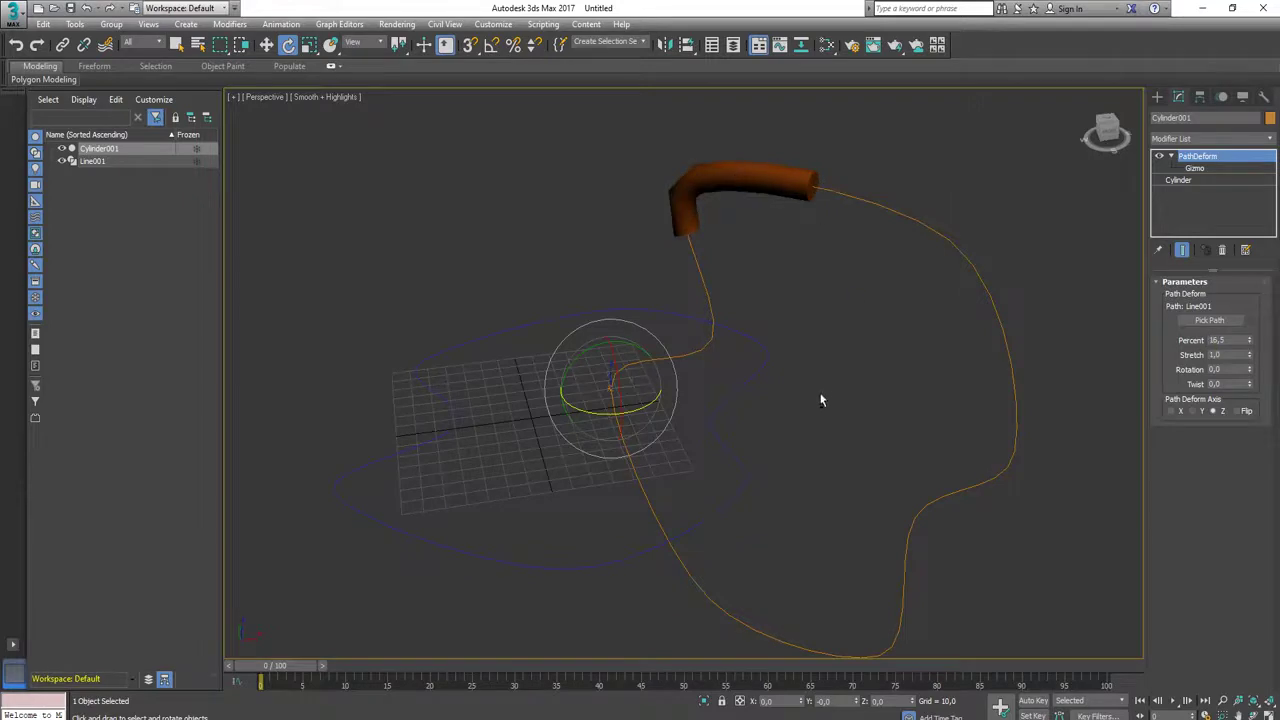
pyautogui.keyDown('alt'); pyautogui.moveTo(821, 396); pyautogui.dragTo(844, 381, button='middle'); pyautogui.keyUp('alt')
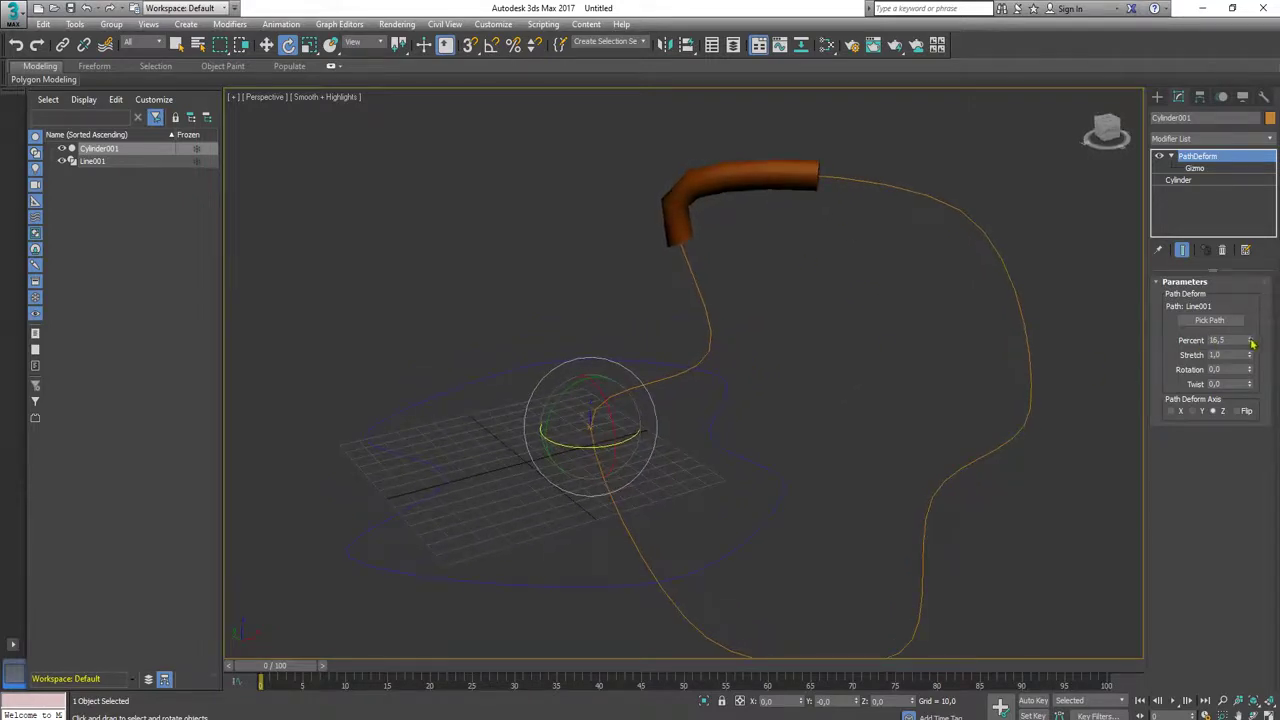
pyautogui.moveTo(1252, 343); pyautogui.dragTo(1231, 250)
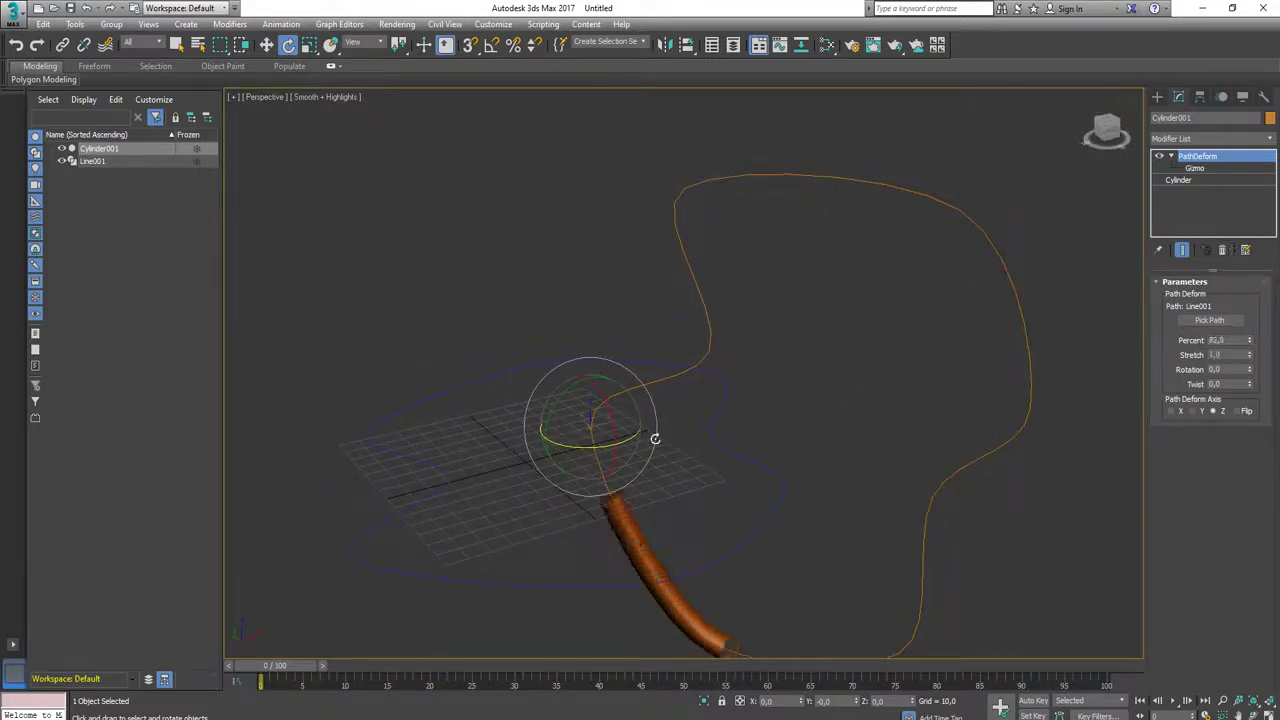
pyautogui.keyDown('alt'); pyautogui.moveTo(679, 489); pyautogui.dragTo(574, 426, button='middle'); pyautogui.keyUp('alt')
pyautogui.moveTo(574, 426); pyautogui.dragTo(665, 446)
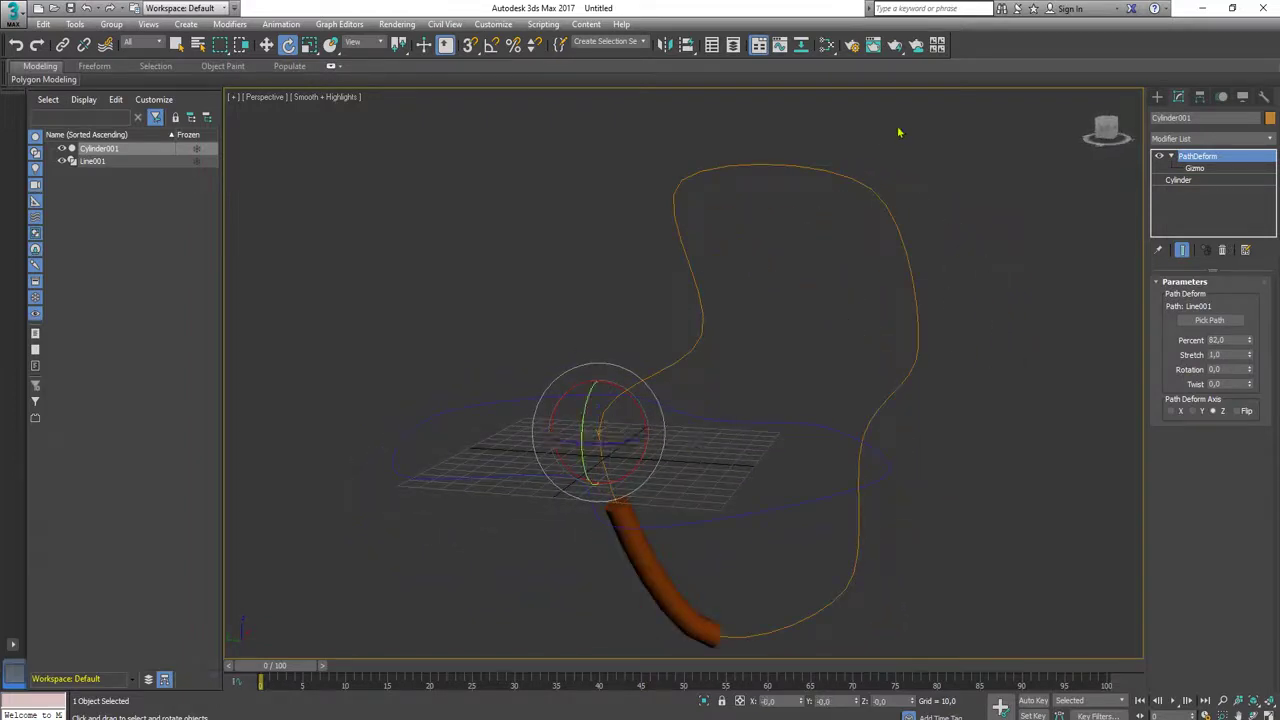
# Step: Switch between the PathDeform modifier's Gizmo level and its main level to compare them, ending at the main level
pyautogui.keyDown('alt'); pyautogui.moveTo(673, 520); pyautogui.dragTo(624, 511, button='middle'); pyautogui.keyUp('alt')
pyautogui.scroll(-3, 659, 518)
pyautogui.click(1198, 168)
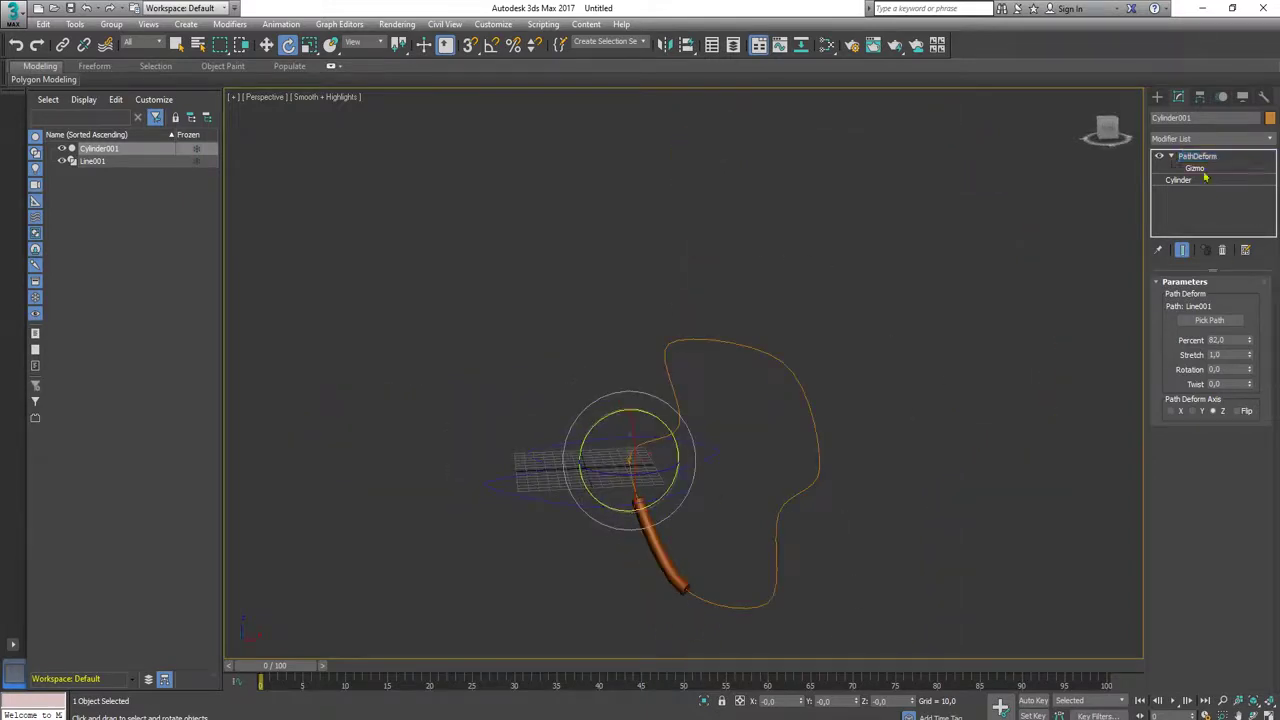
pyautogui.click(1197, 156)
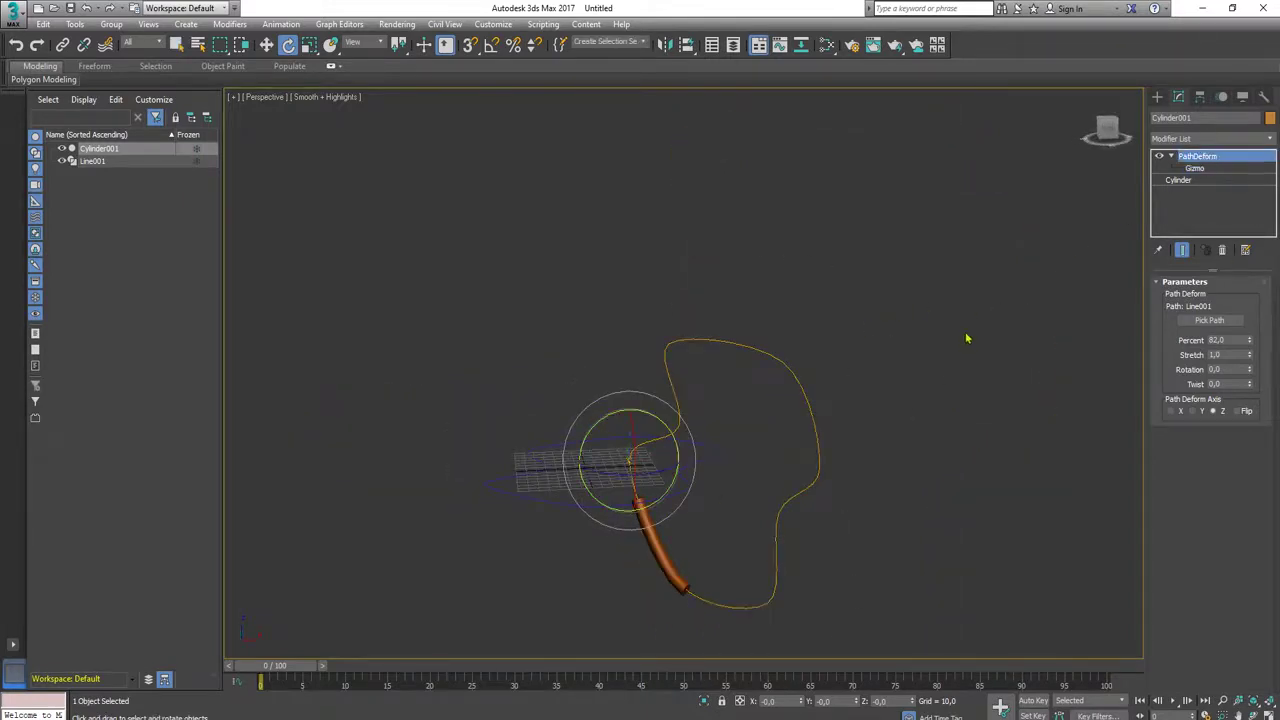
pyautogui.keyDown('alt'); pyautogui.moveTo(808, 457); pyautogui.dragTo(923, 397, button='middle'); pyautogui.keyUp('alt')
pyautogui.click(1198, 169)
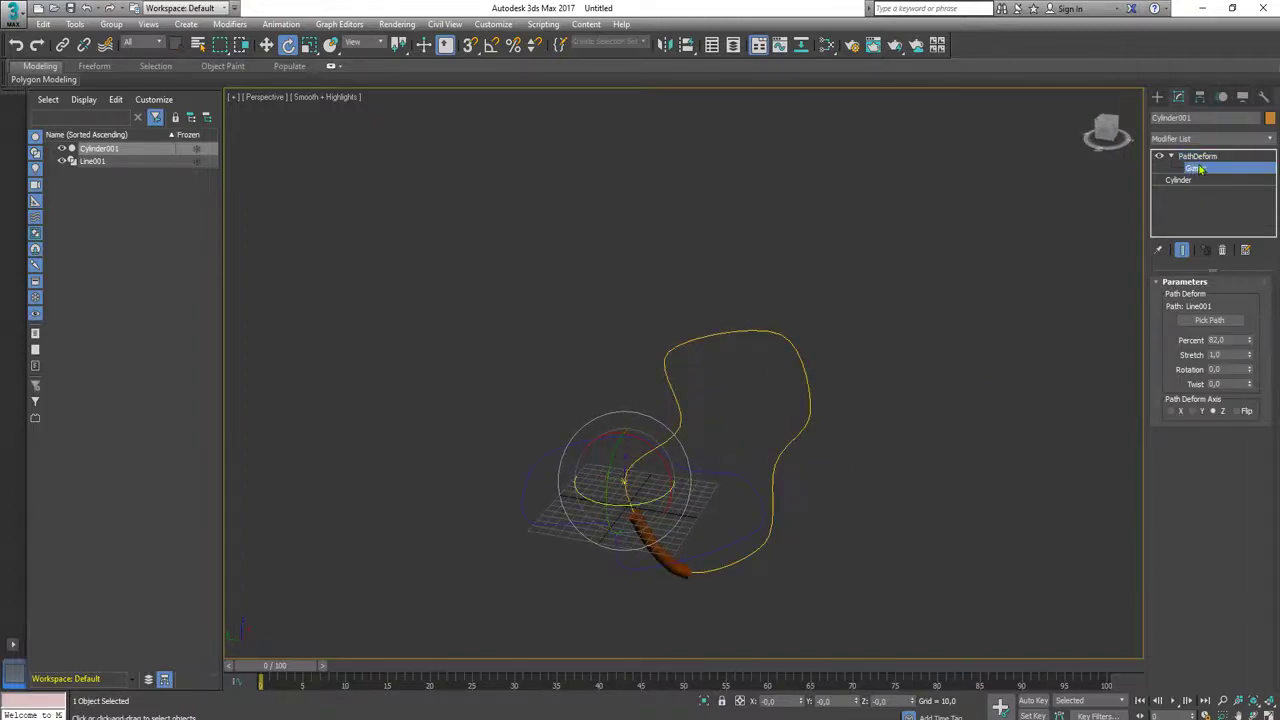
pyautogui.click(1189, 159)
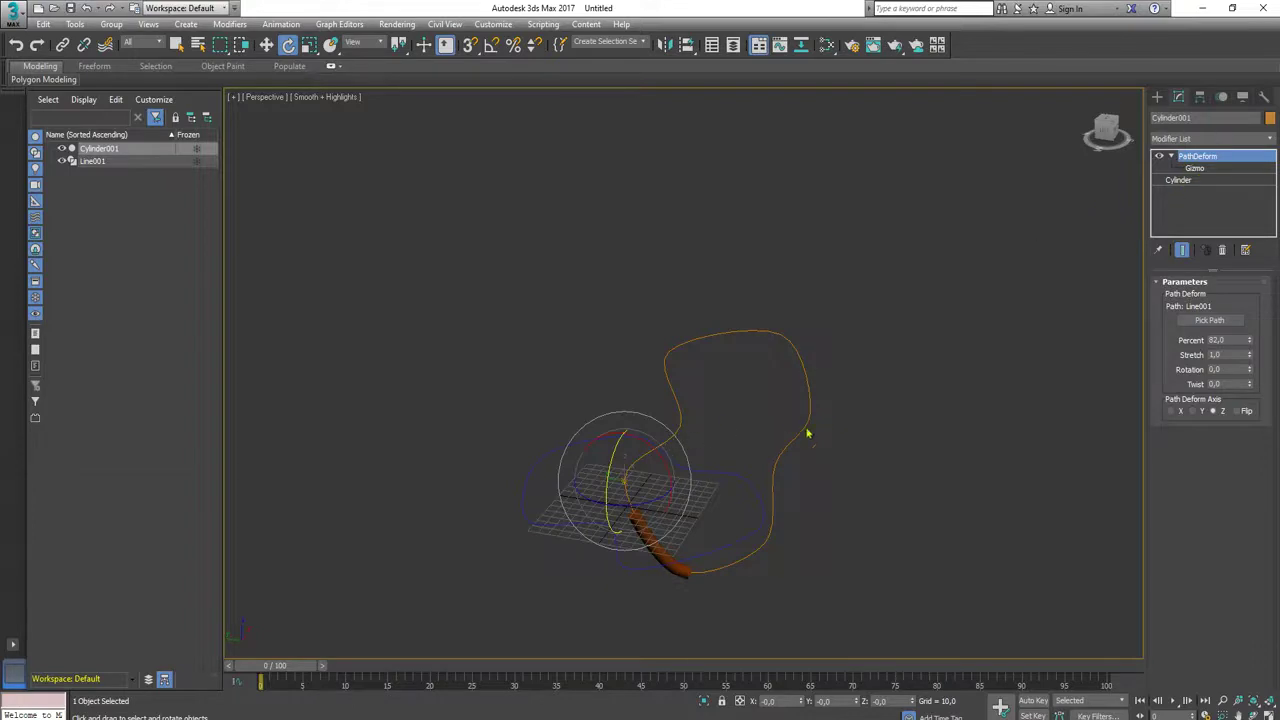
# Step: Try rotating the deformed cylinder in the Perspective and Front views, undoing each rotation
pyautogui.moveTo(609, 473); pyautogui.dragTo(625, 406)
pyautogui.hotkey('ctrl', 'z')
pyautogui.press('f')
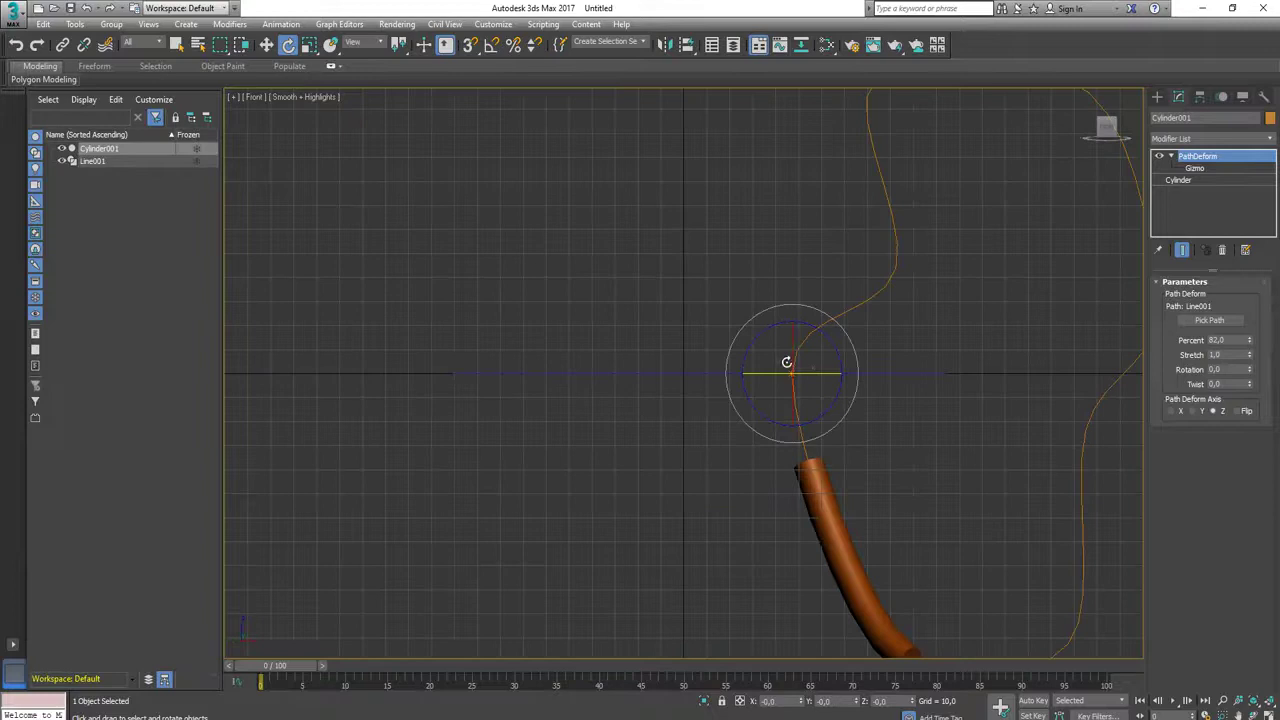
pyautogui.moveTo(791, 358); pyautogui.dragTo(806, 262)
pyautogui.hotkey('ctrl', 'z')
# Step: In the Right view, rotate the whole deformed cylinder, first about 87.5° around X, until its path lies edge-on along the horizontal plane
pyautogui.click(1128, 127)
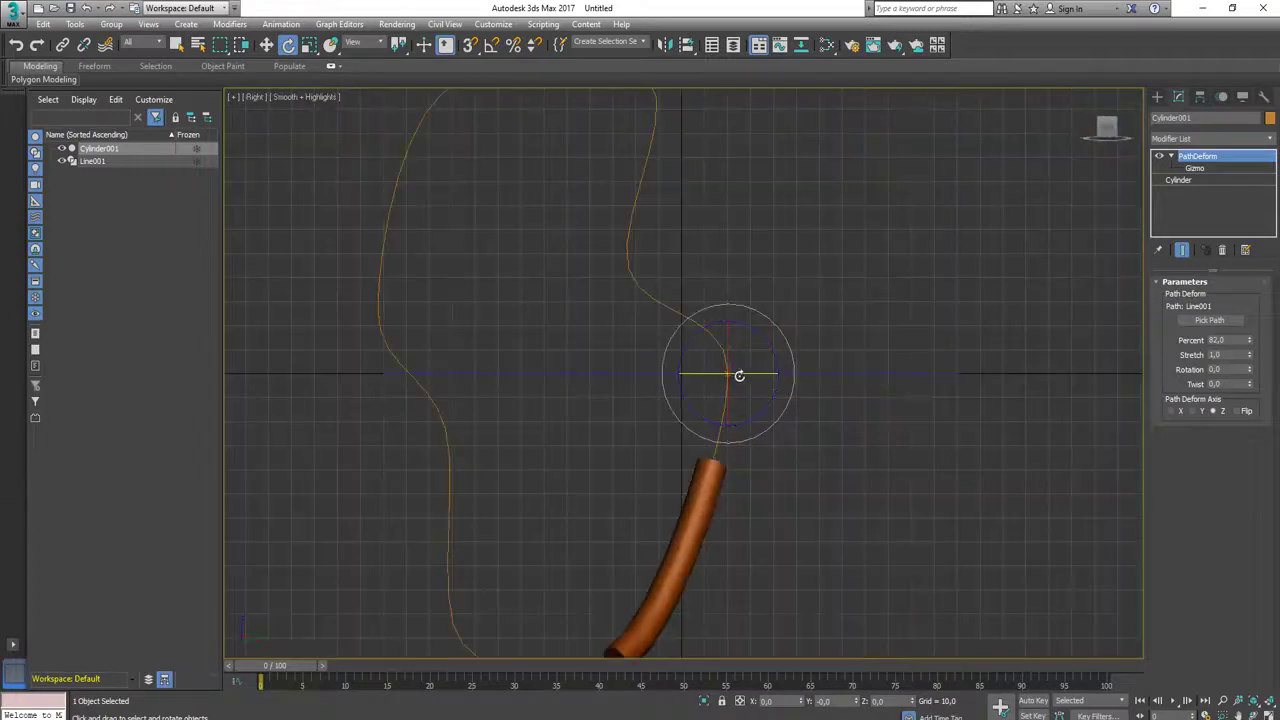
pyautogui.moveTo(768, 349); pyautogui.dragTo(734, 238)
pyautogui.hotkey('ctrl', 'z')
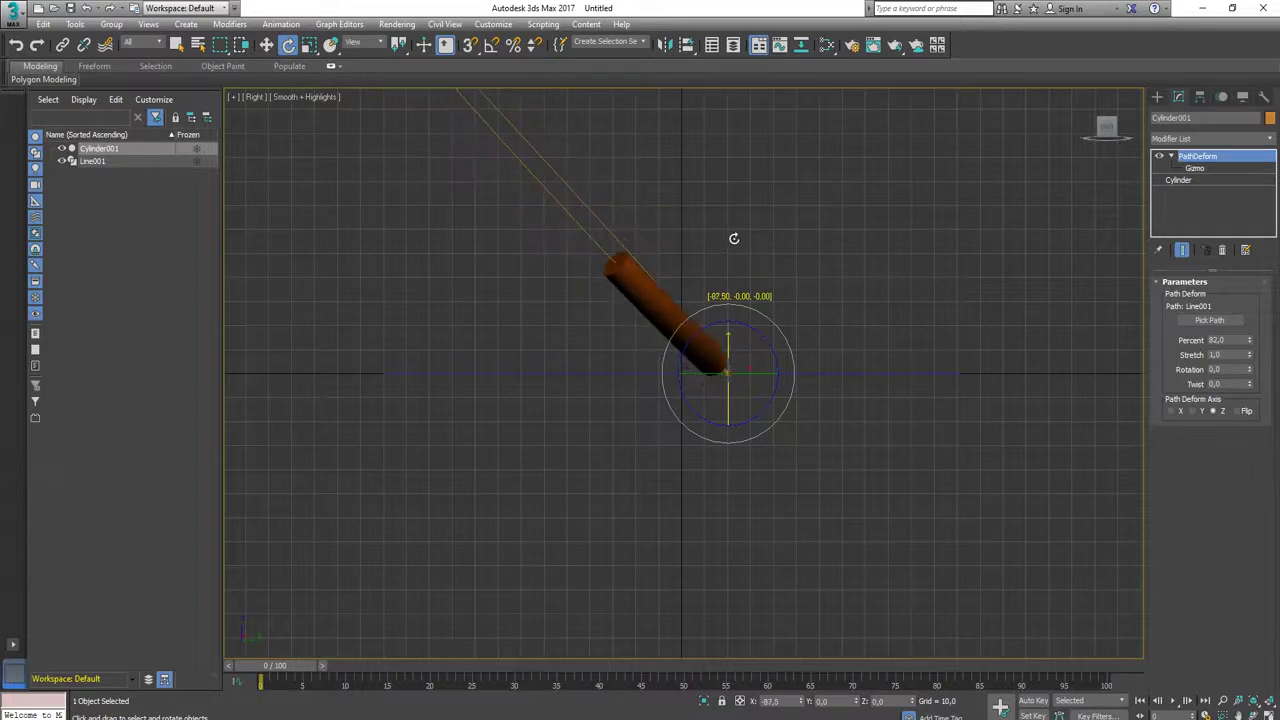
pyautogui.moveTo(754, 328); pyautogui.dragTo(706, 295)
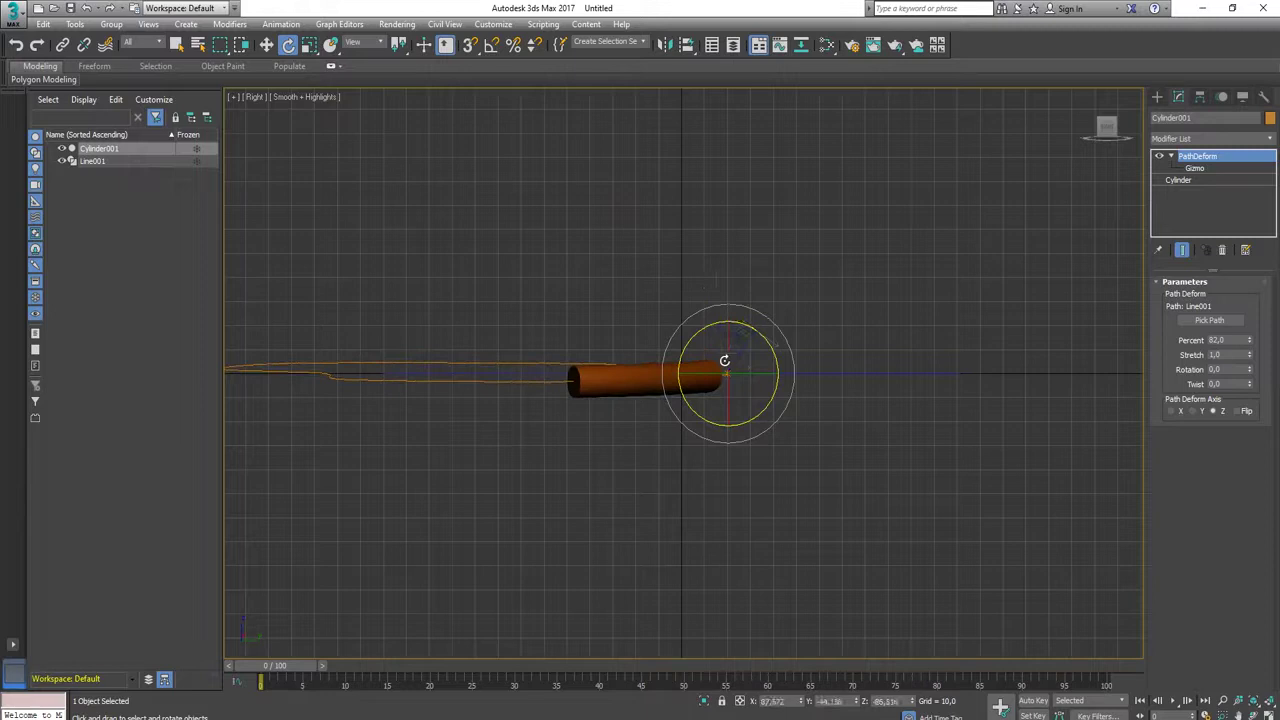
pyautogui.moveTo(724, 360)
pyautogui.mouseDown()
pyautogui.moveTo(725, 345)
pyautogui.moveTo(733, 358)
pyautogui.mouseUp()
pyautogui.moveTo(777, 463); pyautogui.dragTo(902, 487, button='middle')
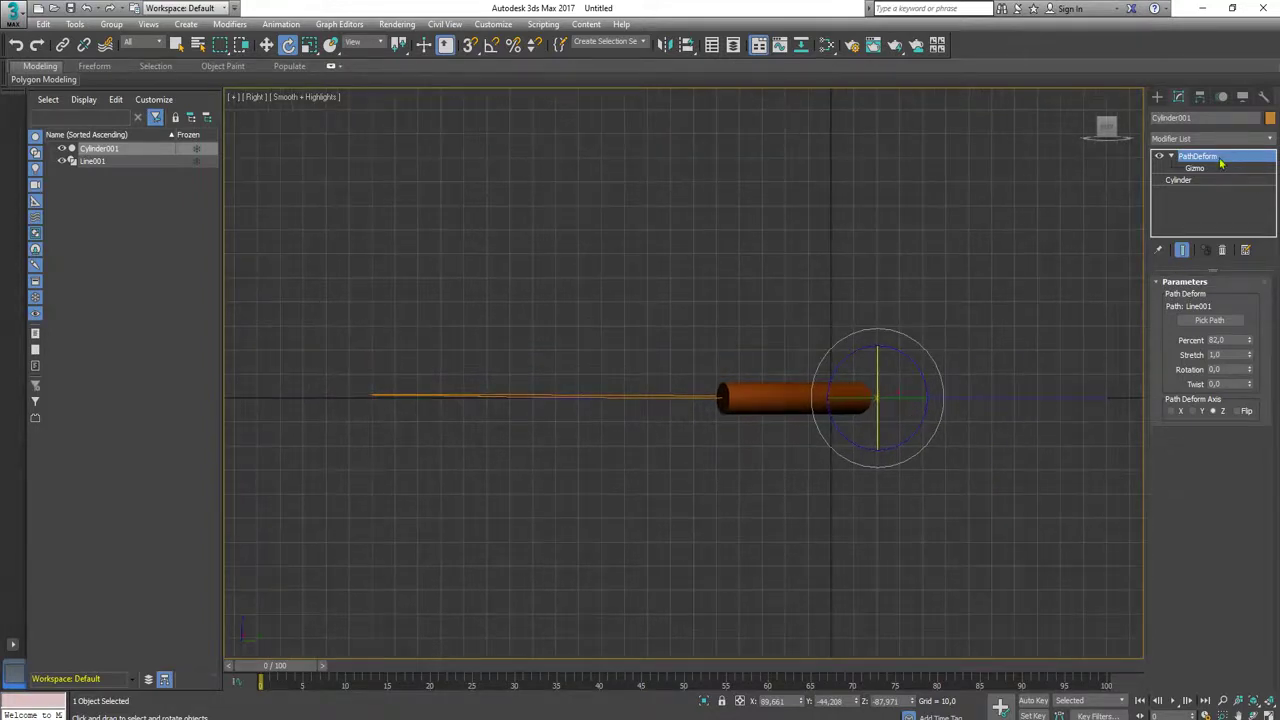
# Step: Return to the home Perspective view, framing the whole scene, and reselect the deformed cylinder
pyautogui.click(1083, 105)
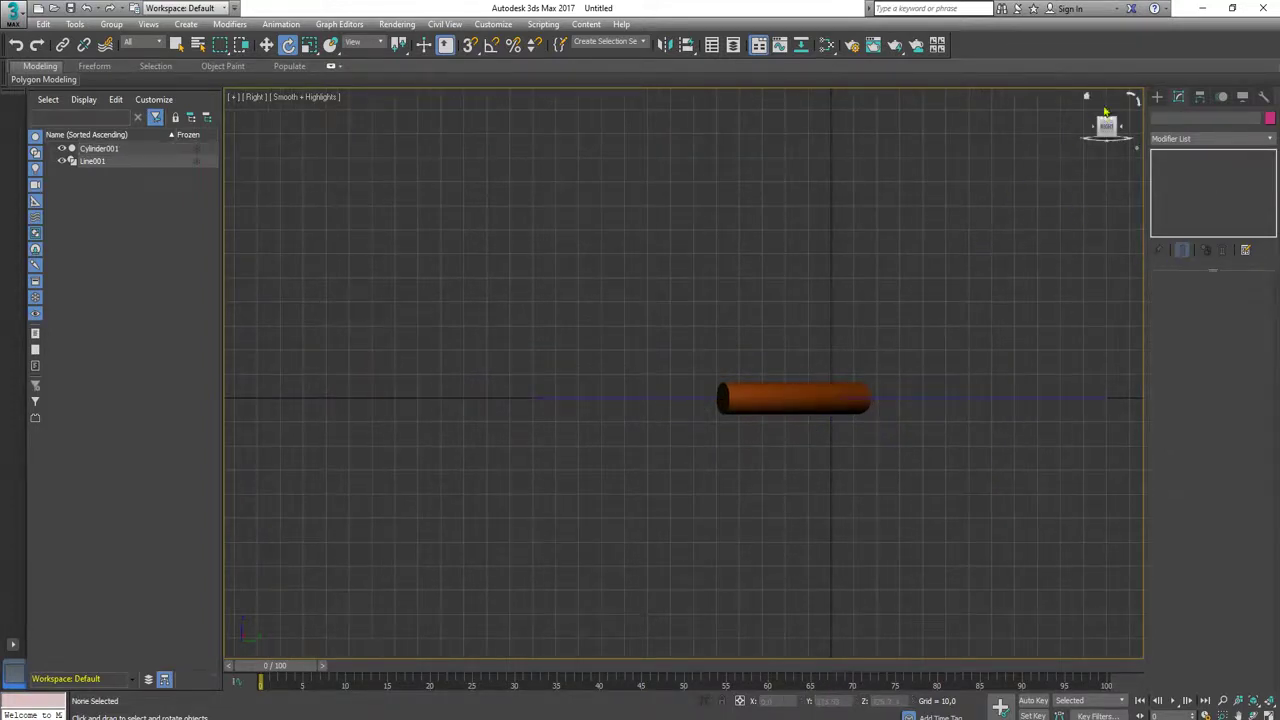
pyautogui.click(1088, 98)
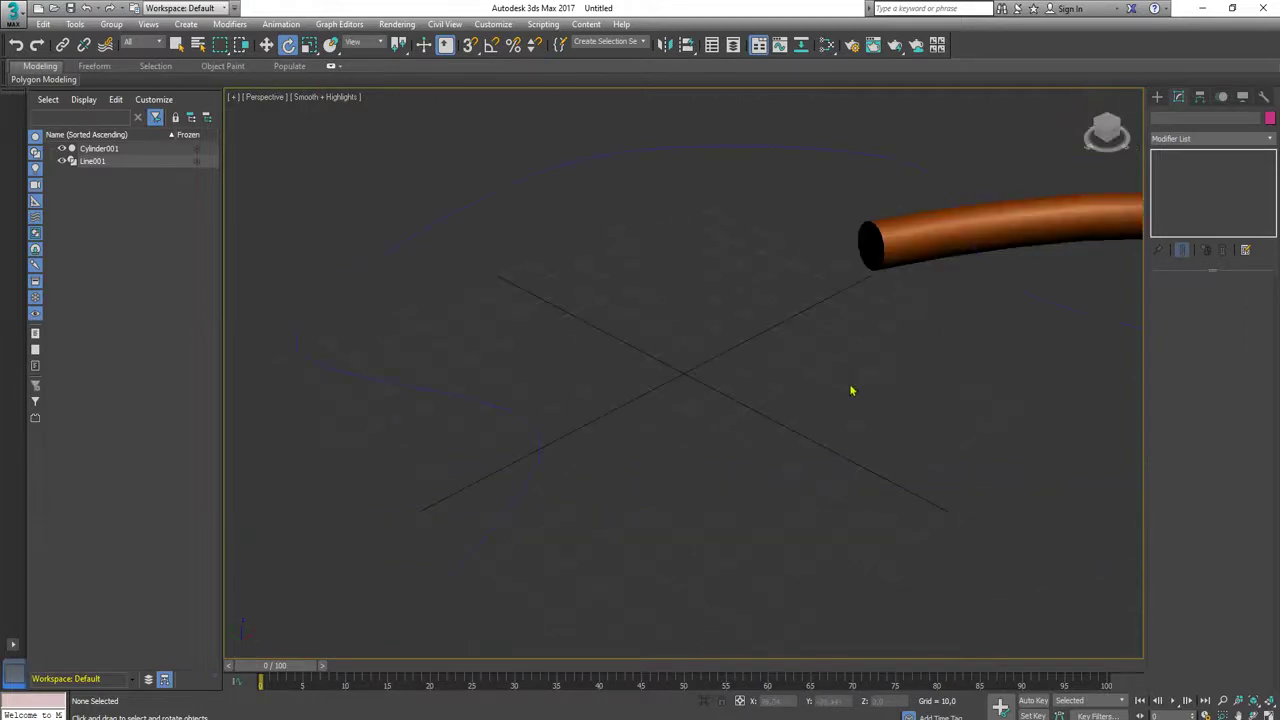
pyautogui.scroll(-6, 780, 392)
pyautogui.scroll(5, 791, 403)
pyautogui.moveTo(791, 400); pyautogui.dragTo(822, 455, button='middle')
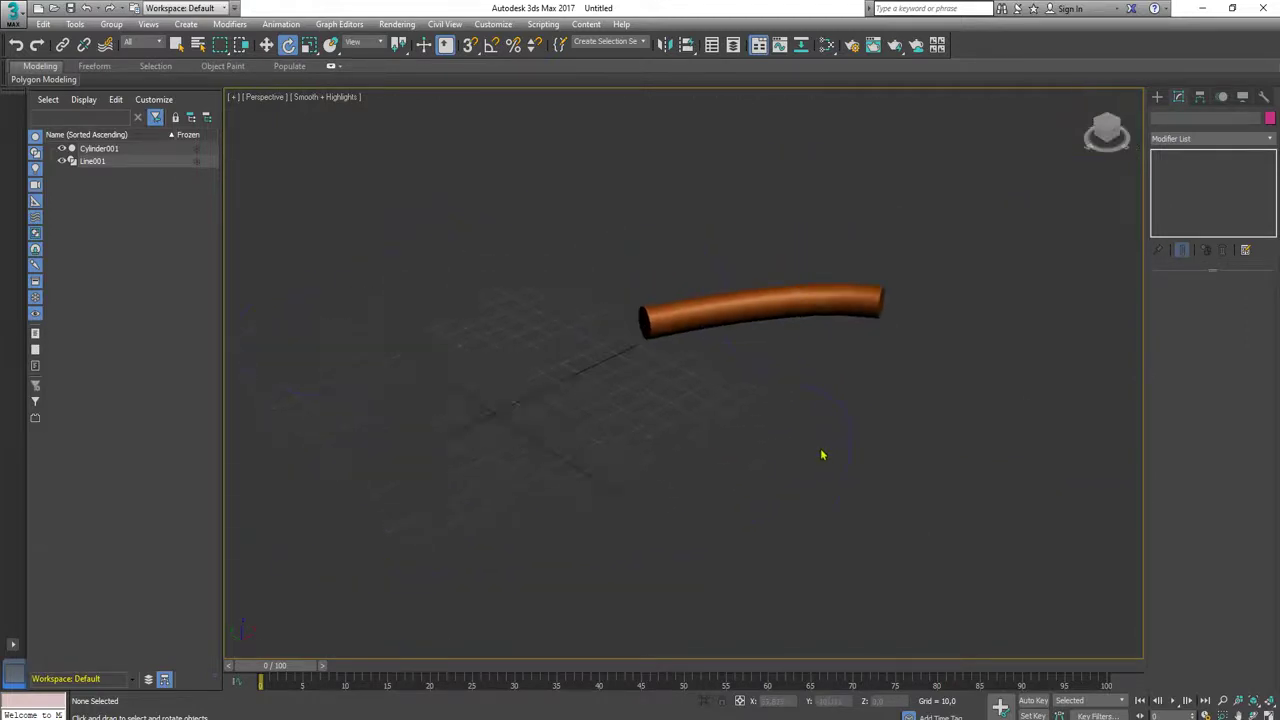
pyautogui.scroll(-4, 822, 455)
pyautogui.click(829, 391)
pyautogui.click(990, 508)
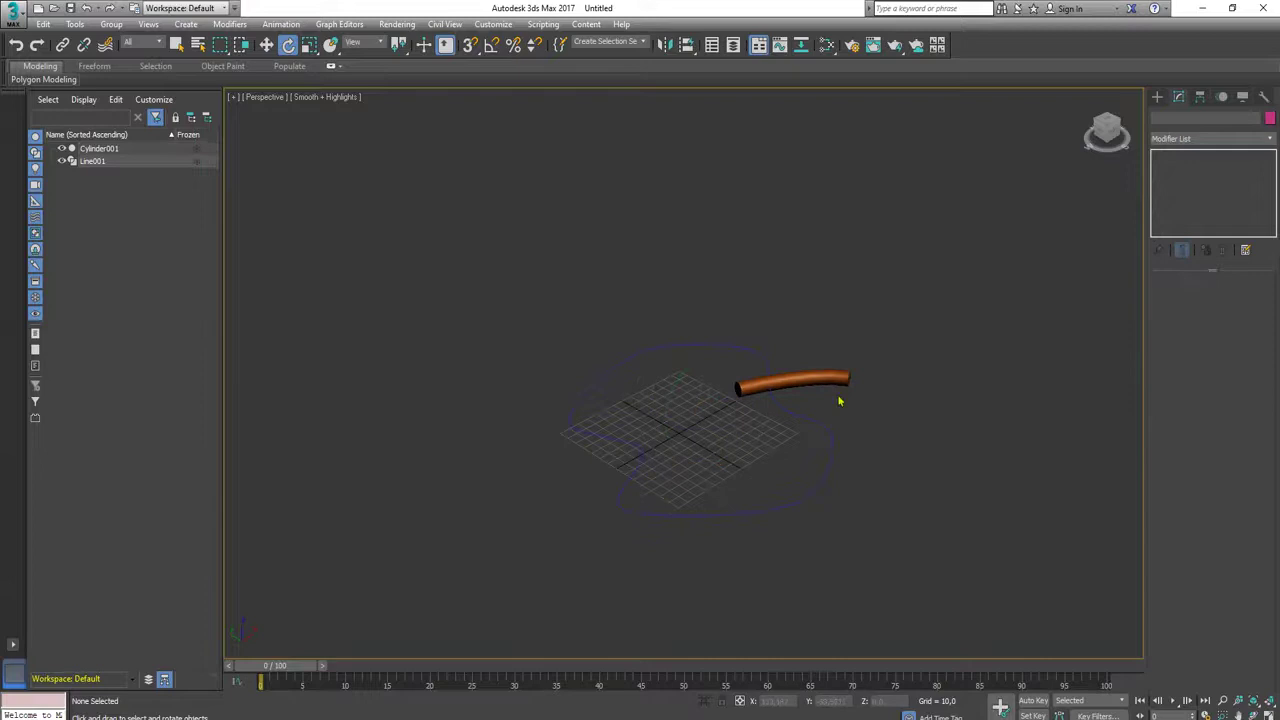
pyautogui.click(826, 380)
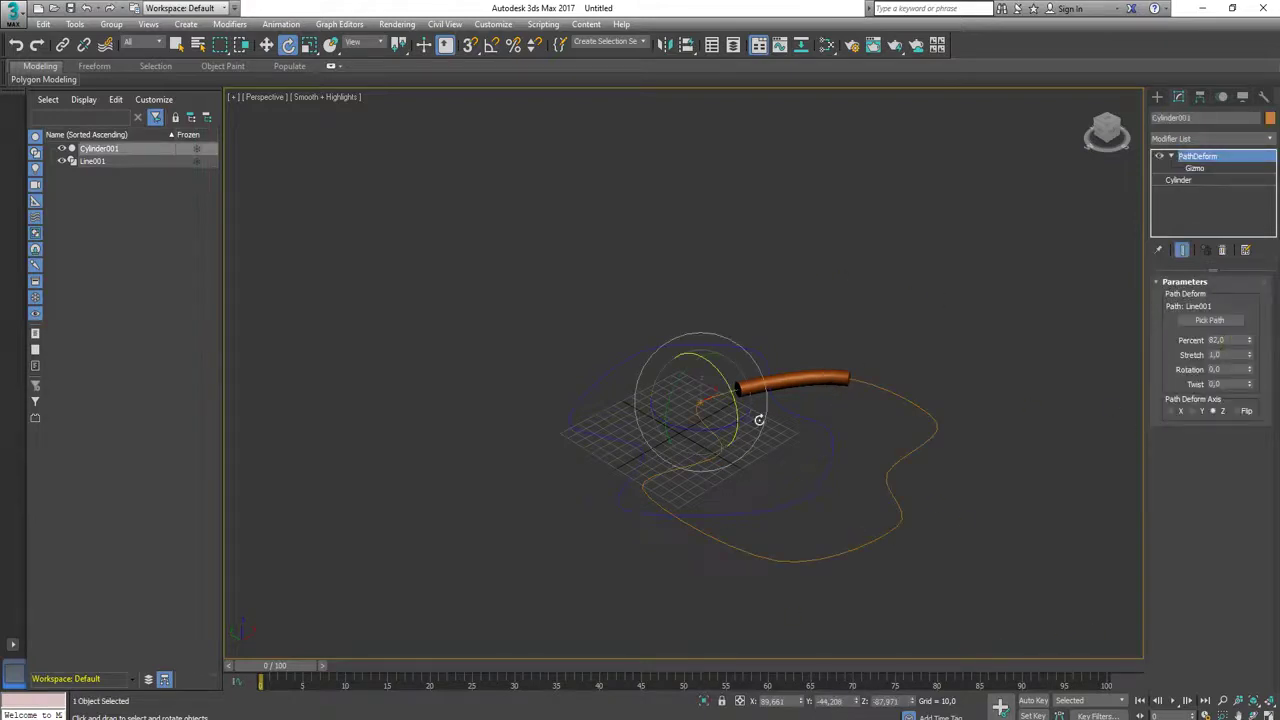
# Step: Animate the PathDeform Percent with Auto Key, setting 0 at frame 0 and 76.5 at frame 100
pyautogui.moveTo(275, 668); pyautogui.dragTo(265, 668)
pyautogui.click(1034, 701)
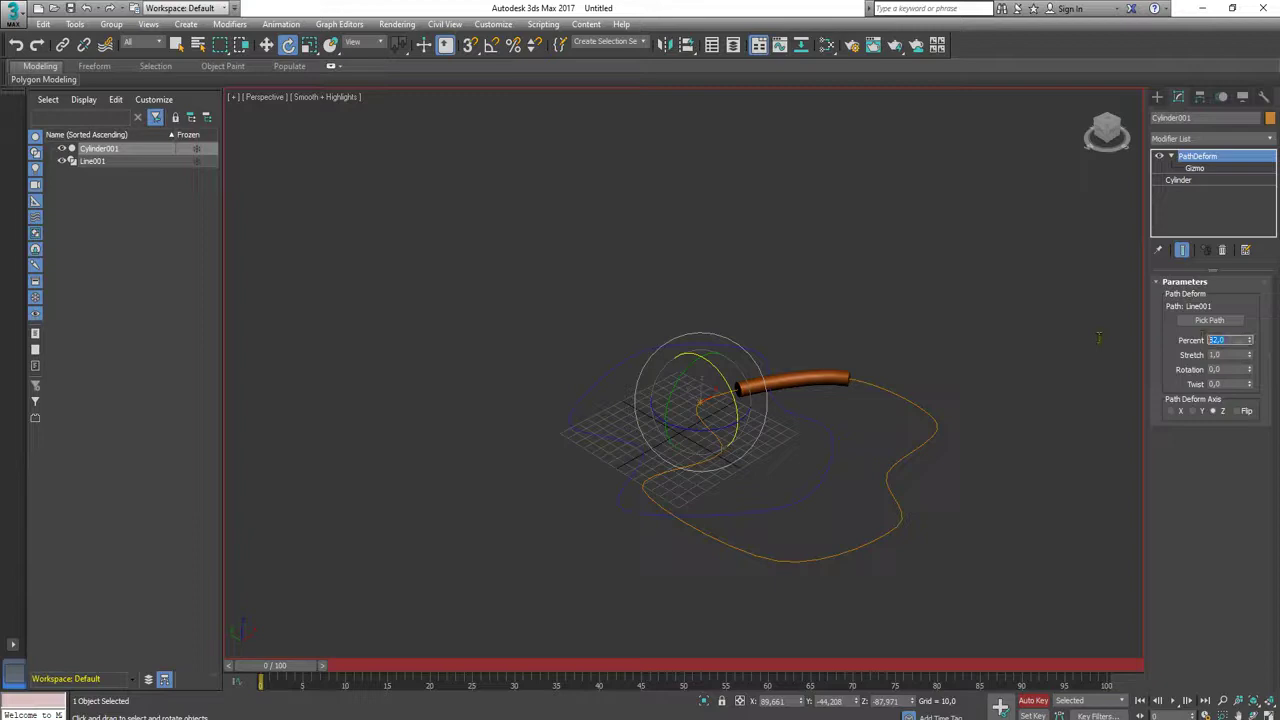
pyautogui.write('0')
pyautogui.press('Return')
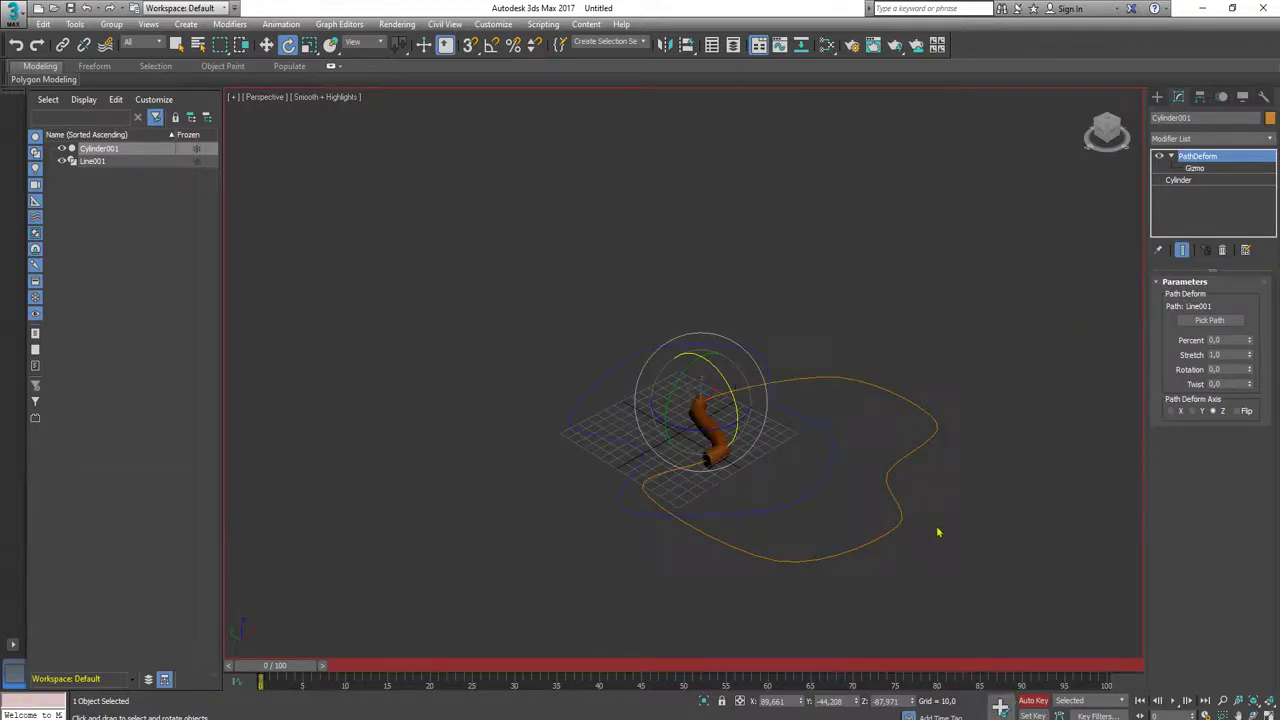
pyautogui.moveTo(315, 660); pyautogui.dragTo(1115, 665)
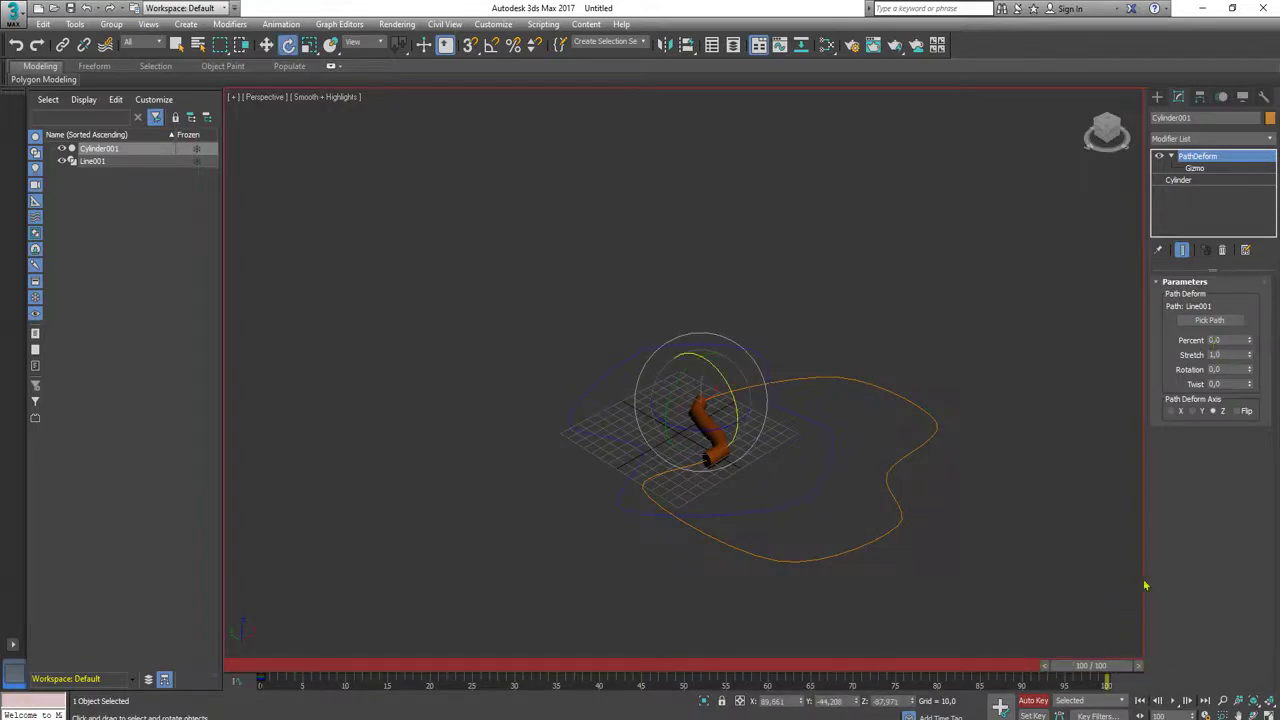
pyautogui.moveTo(1250, 350); pyautogui.dragTo(1232, 283)
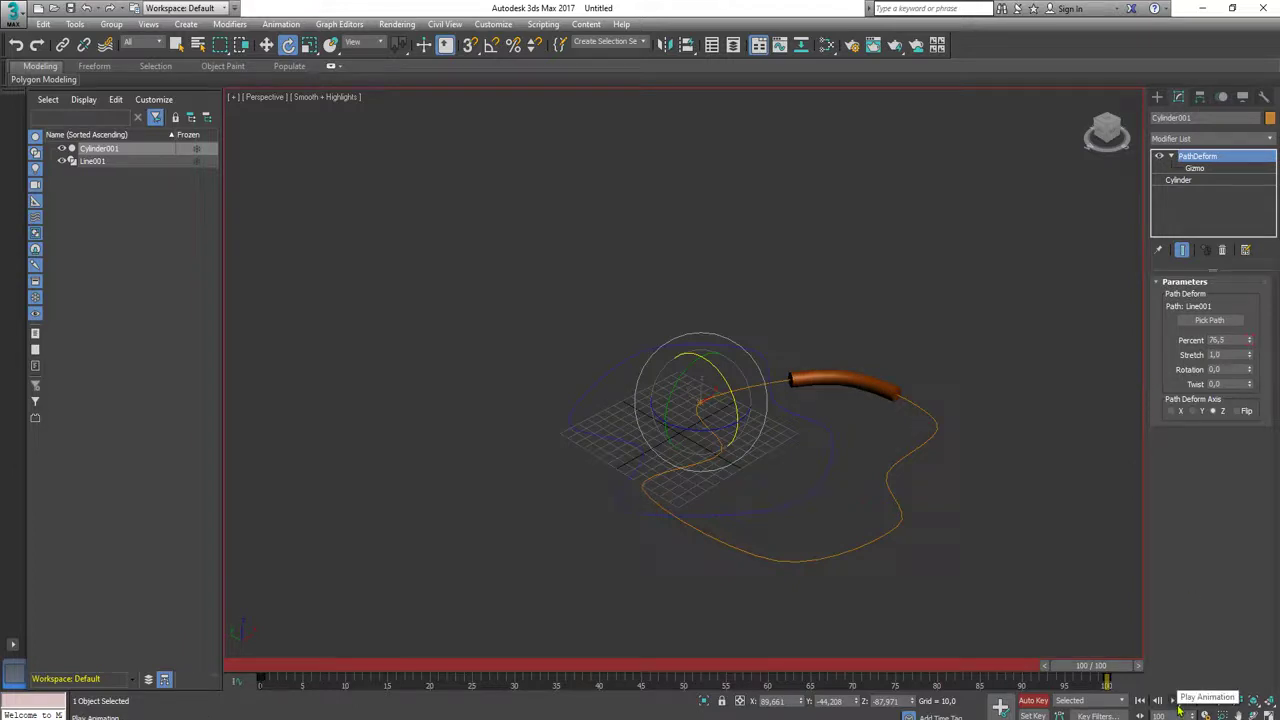
# Step: Play the animation from frame 0 and examine the cylinder's travel along the path from several angles
pyautogui.click(1176, 703)
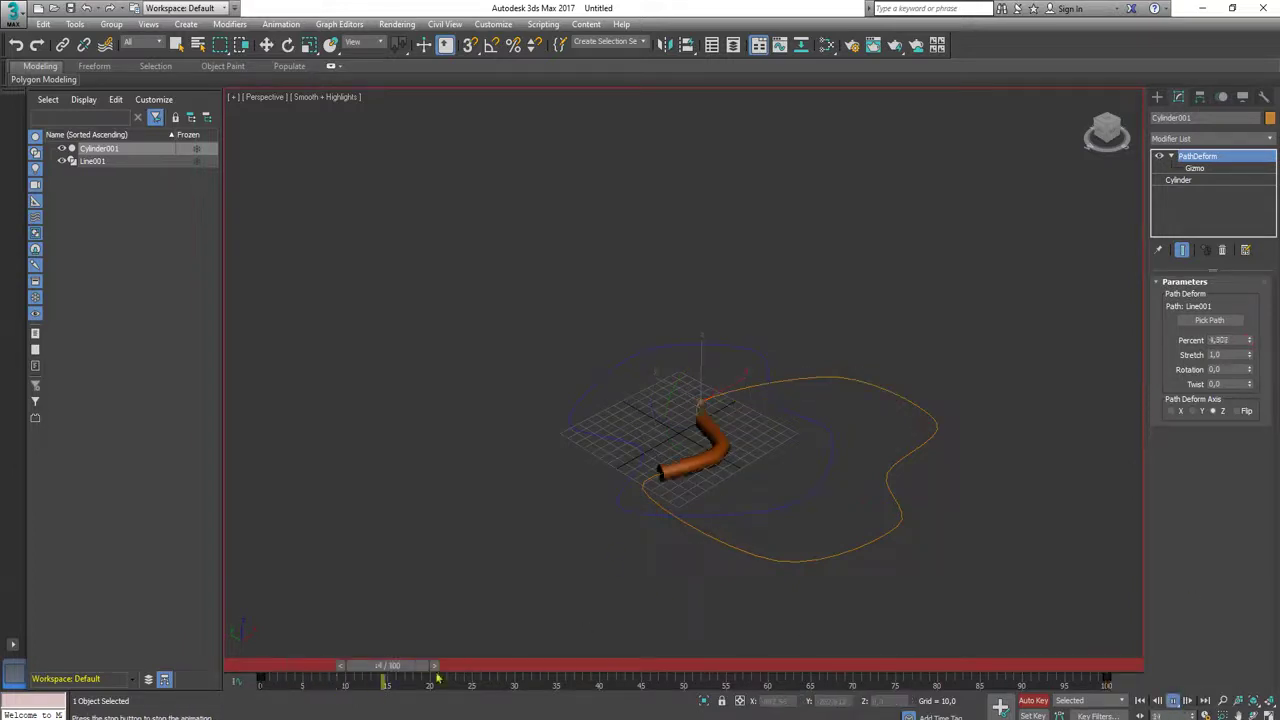
pyautogui.click(400, 671)
pyautogui.moveTo(398, 671); pyautogui.dragTo(262, 671)
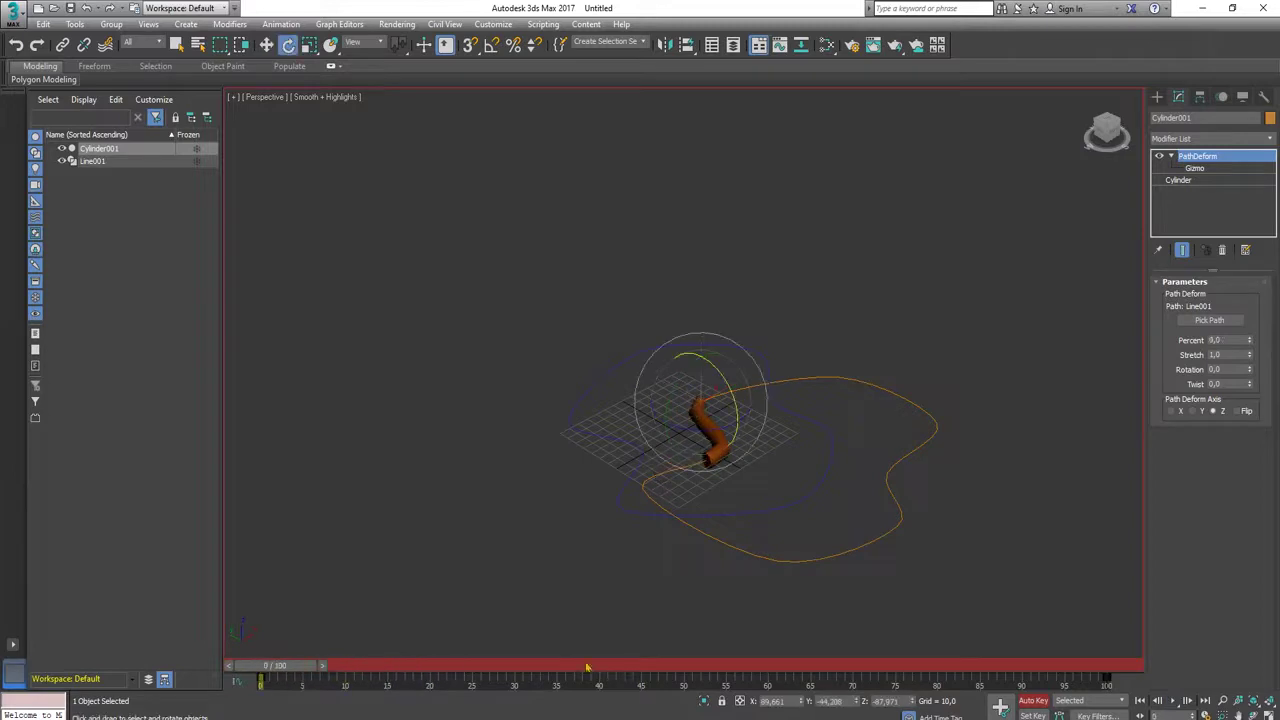
pyautogui.click(1176, 703)
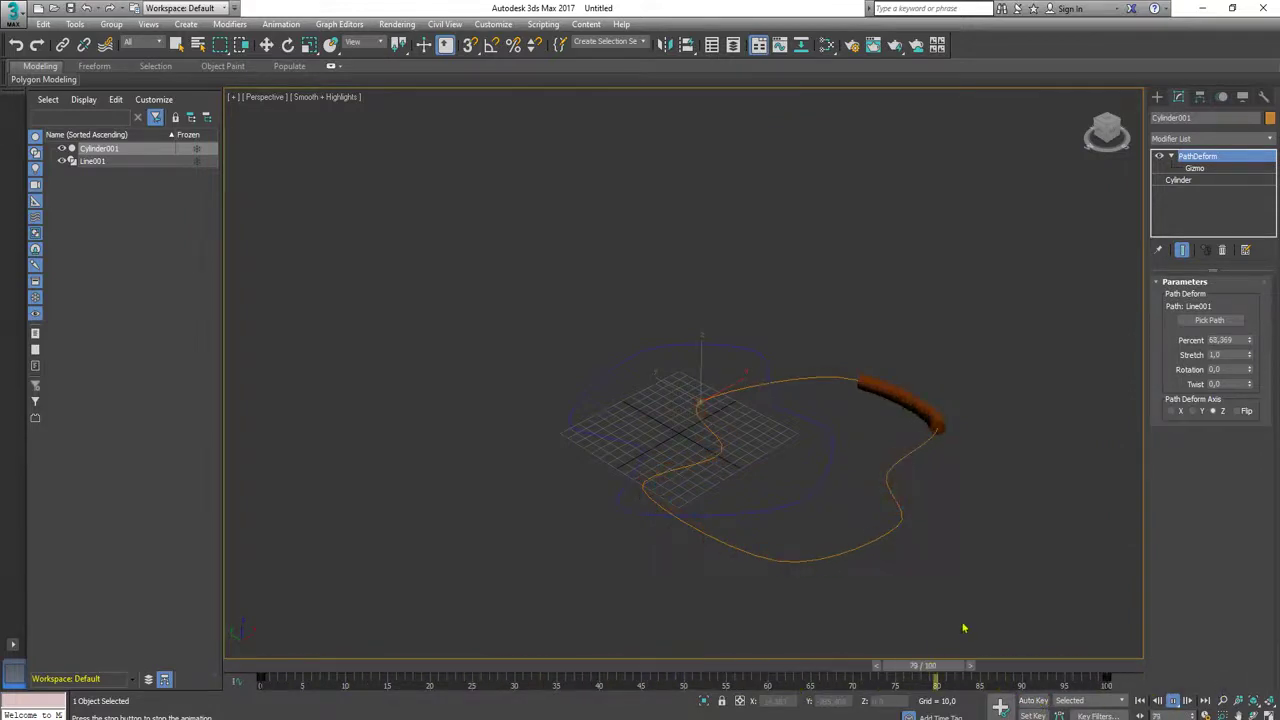
pyautogui.moveTo(810, 488); pyautogui.dragTo(960, 520, button='middle')
pyautogui.keyDown('alt'); pyautogui.moveTo(799, 524); pyautogui.dragTo(965, 508, button='middle'); pyautogui.keyUp('alt')
pyautogui.scroll(-5, 914, 551)
pyautogui.keyDown('alt'); pyautogui.moveTo(874, 546); pyautogui.dragTo(709, 517, button='middle'); pyautogui.keyUp('alt')
pyautogui.scroll(4, 640, 471)
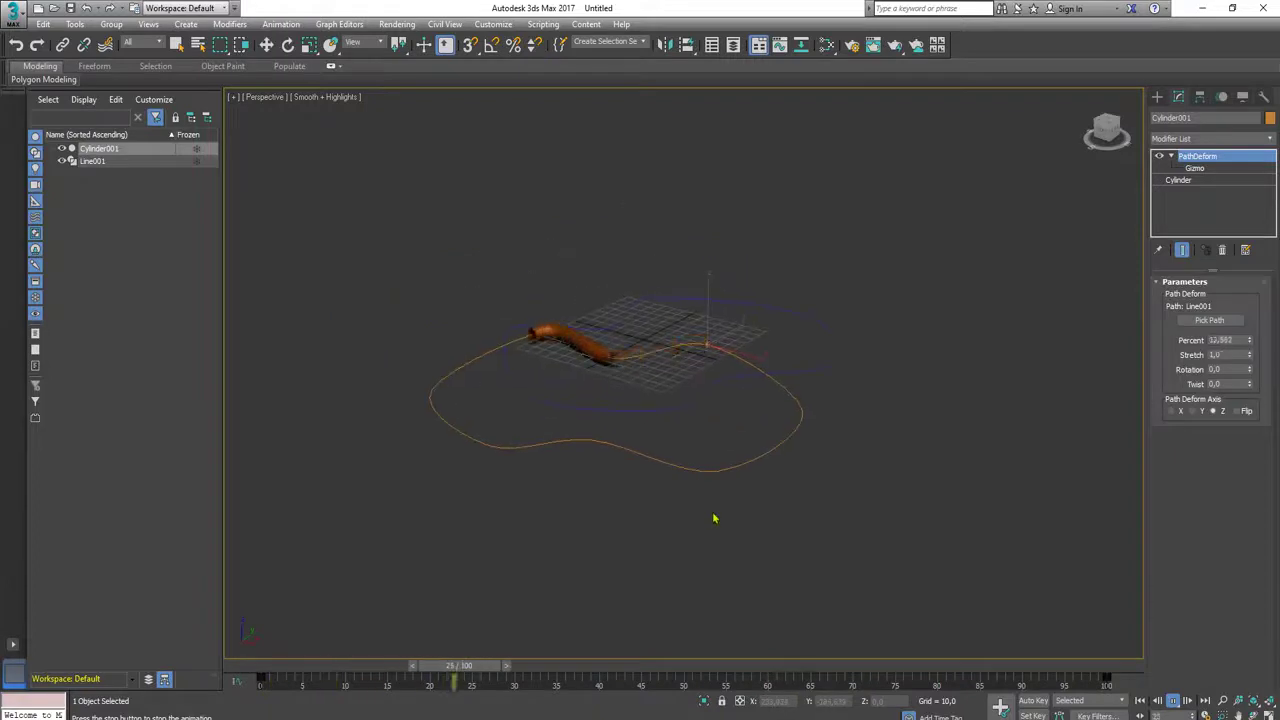